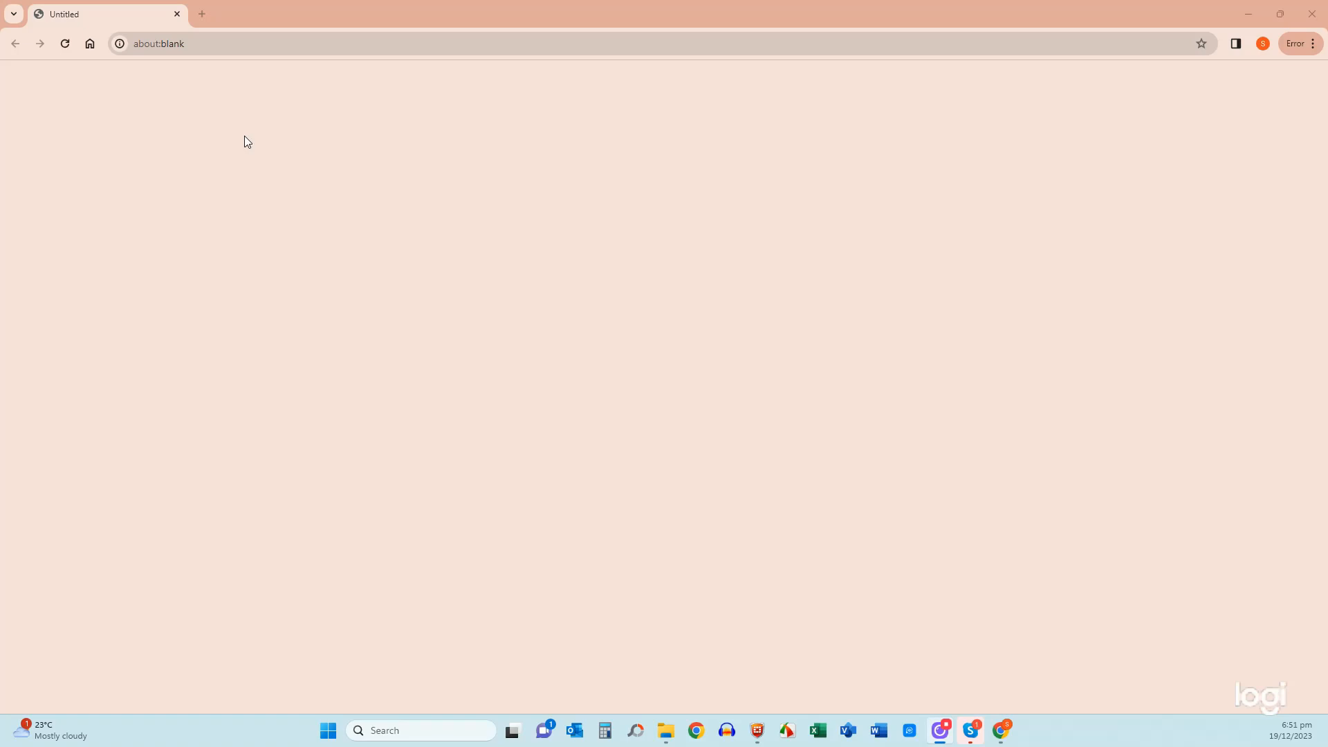
- Go to 192.168.7.100 in Chrome and proceed past the unsafe-certificate warning
click(221, 45)
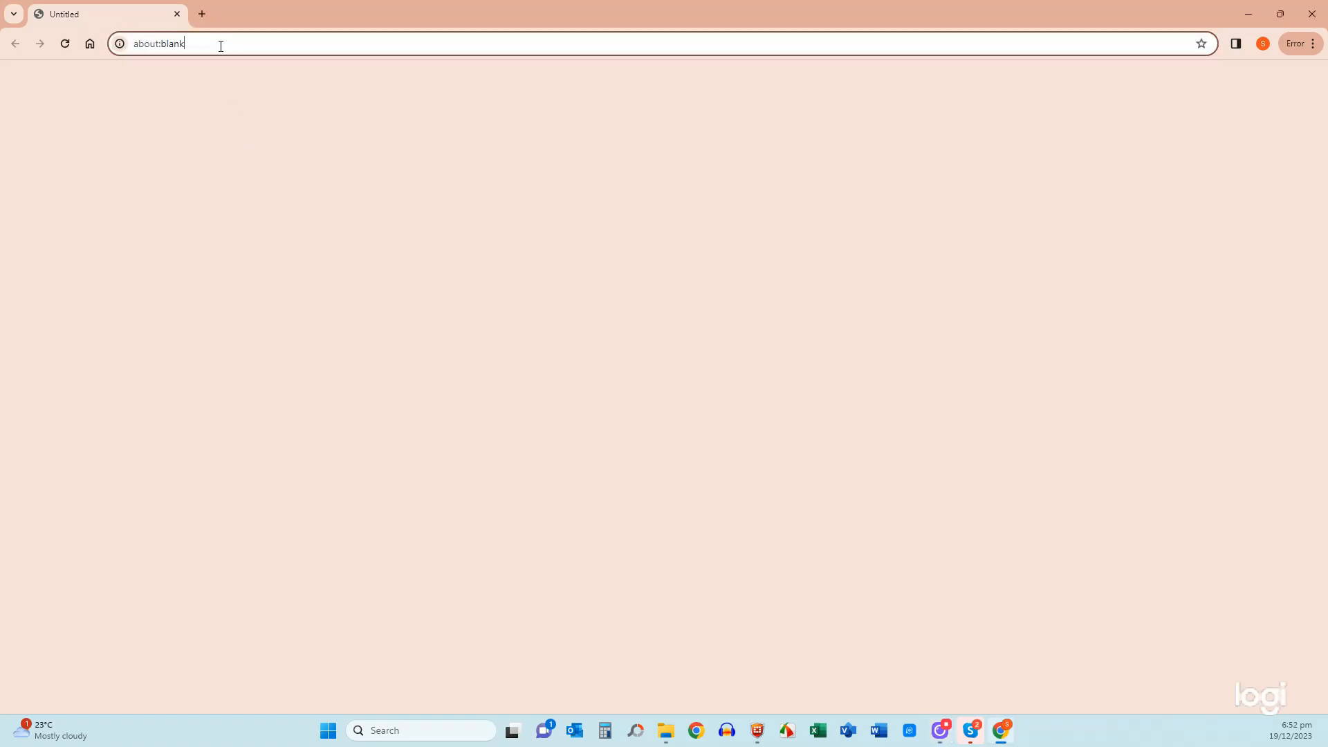
double_click(220, 48)
triple_click(219, 48)
text(192.1)
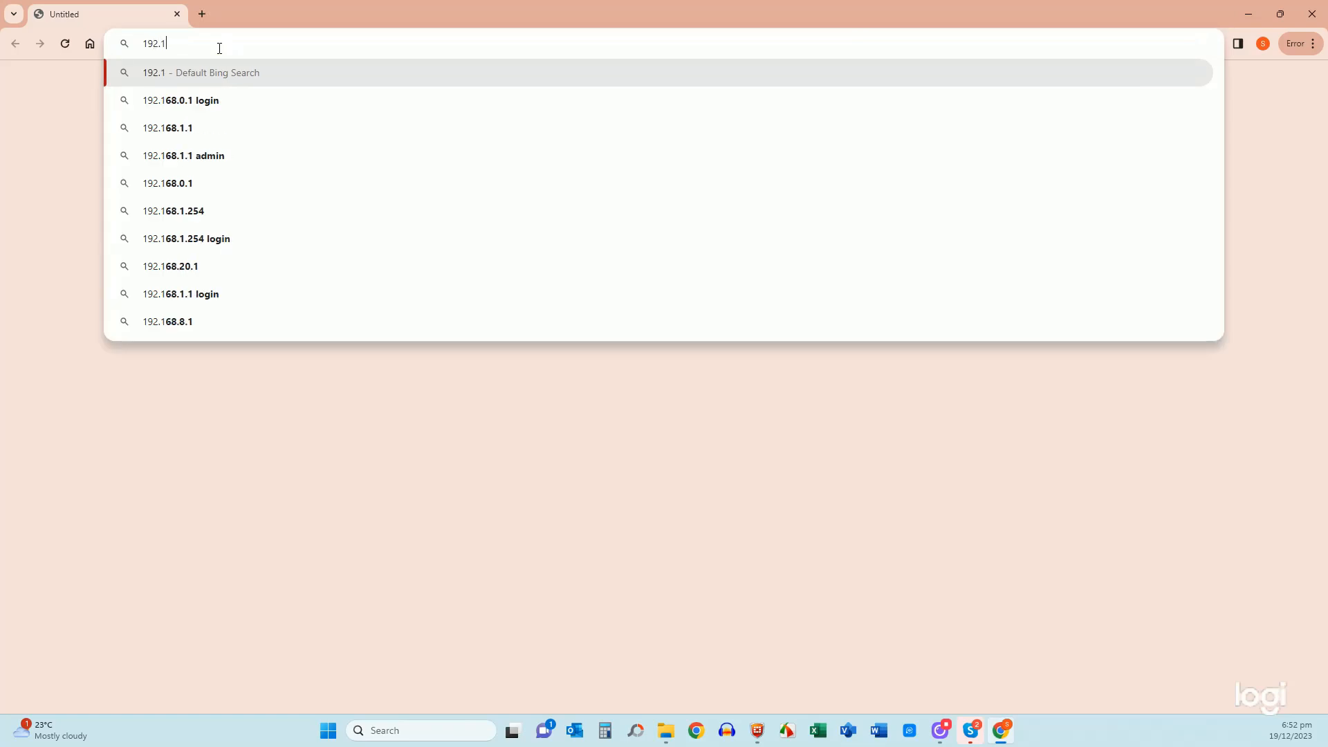
text(68.7.100)
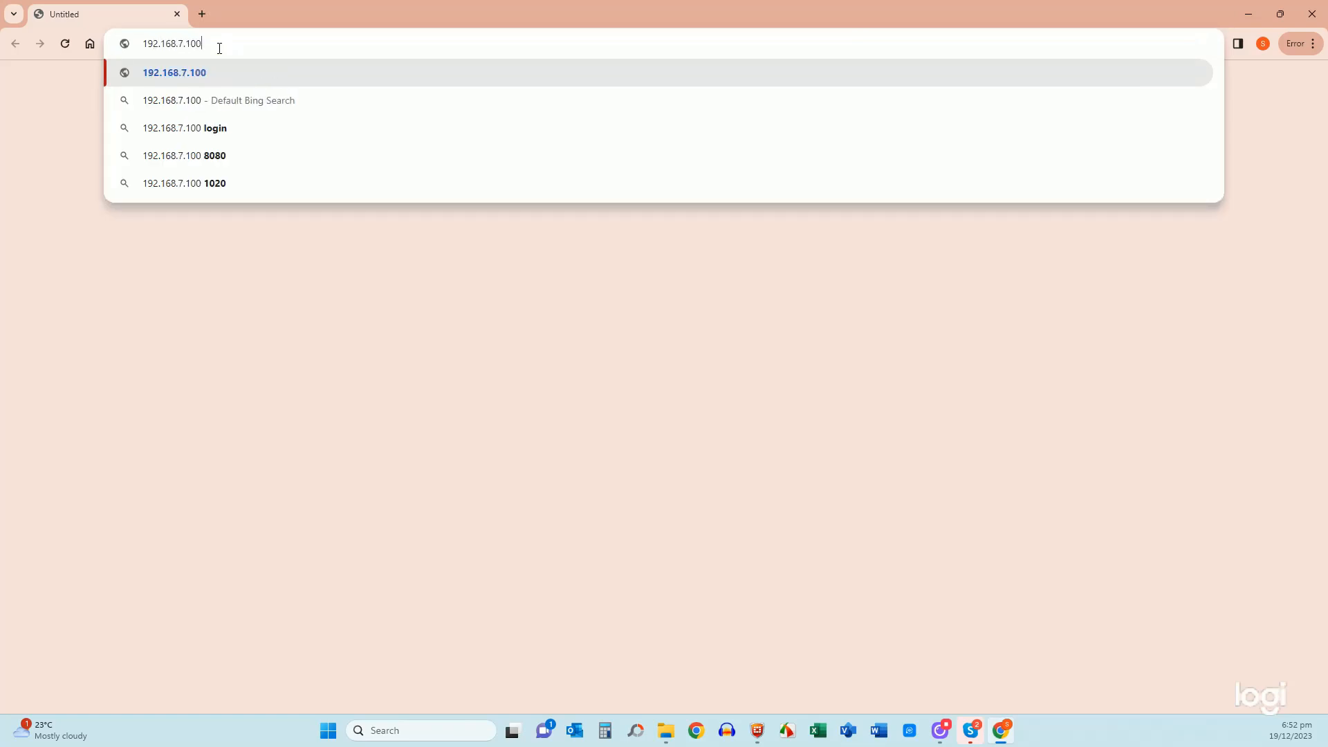
key(Return)
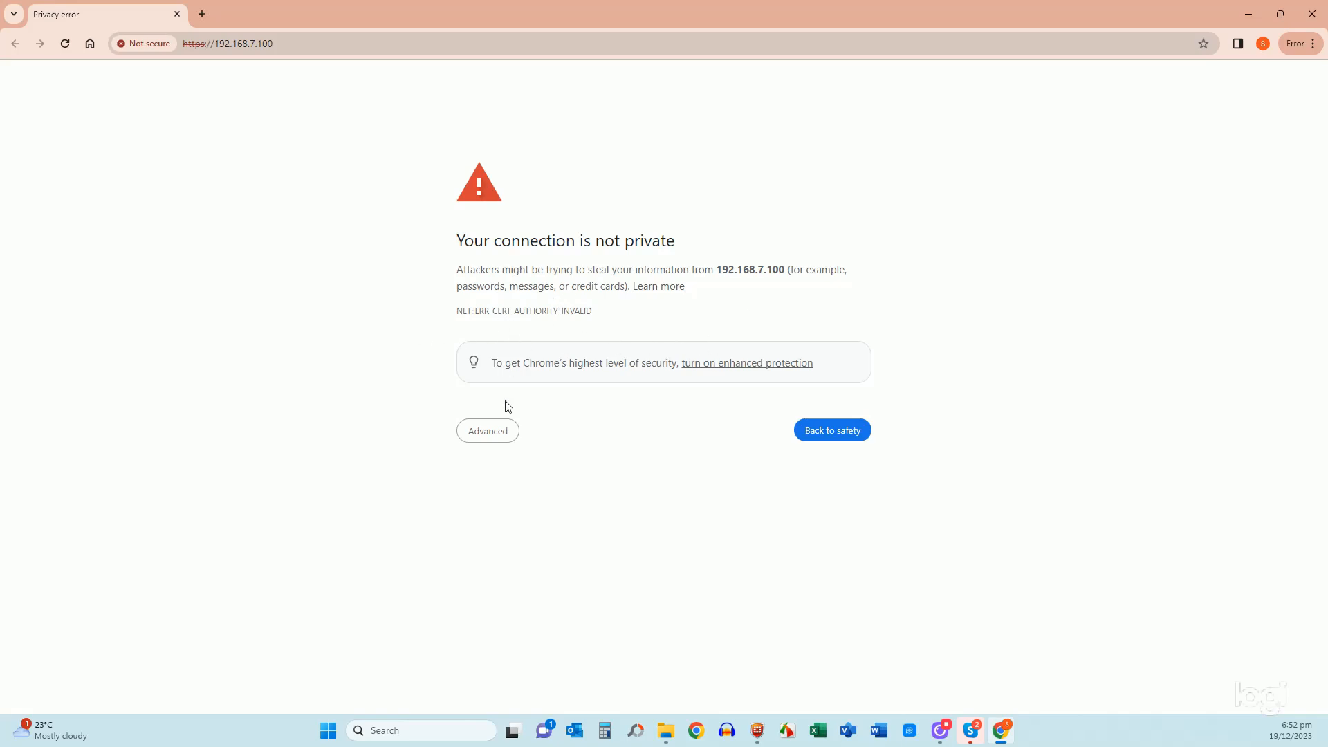
click(489, 432)
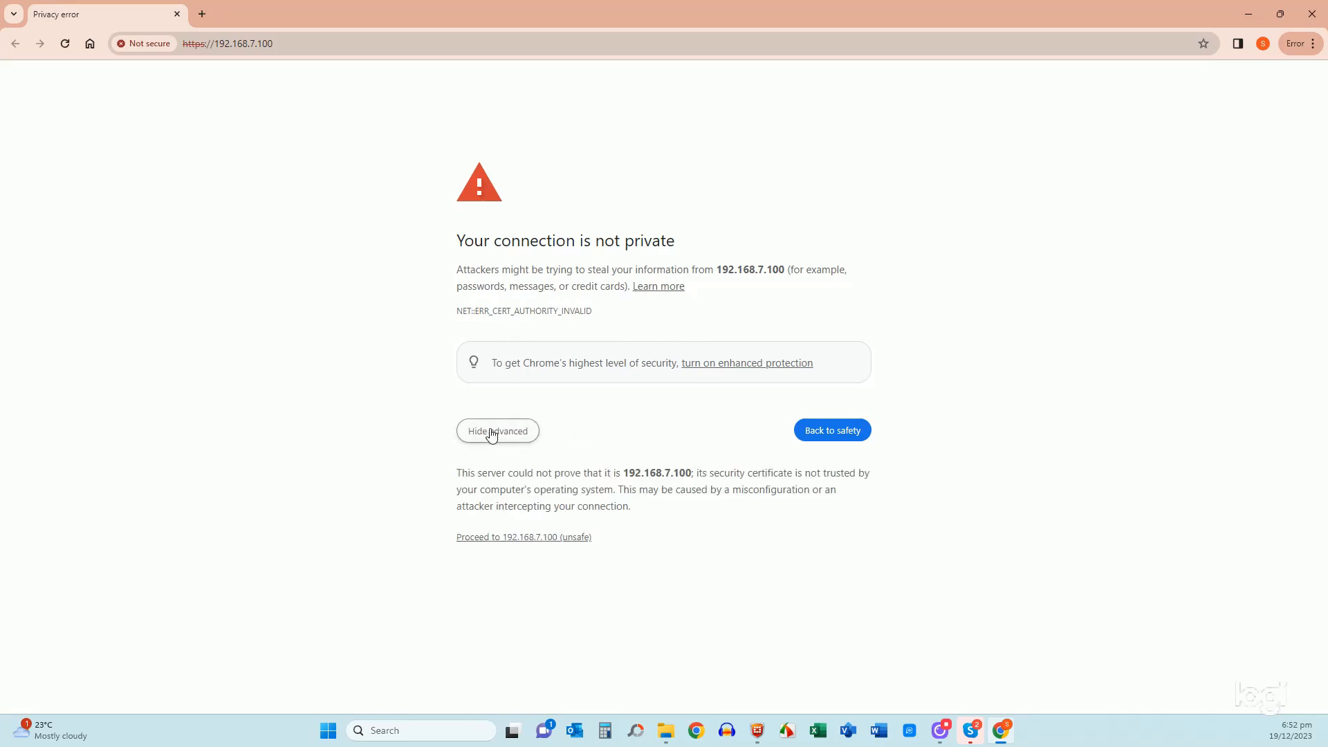
click(483, 541)
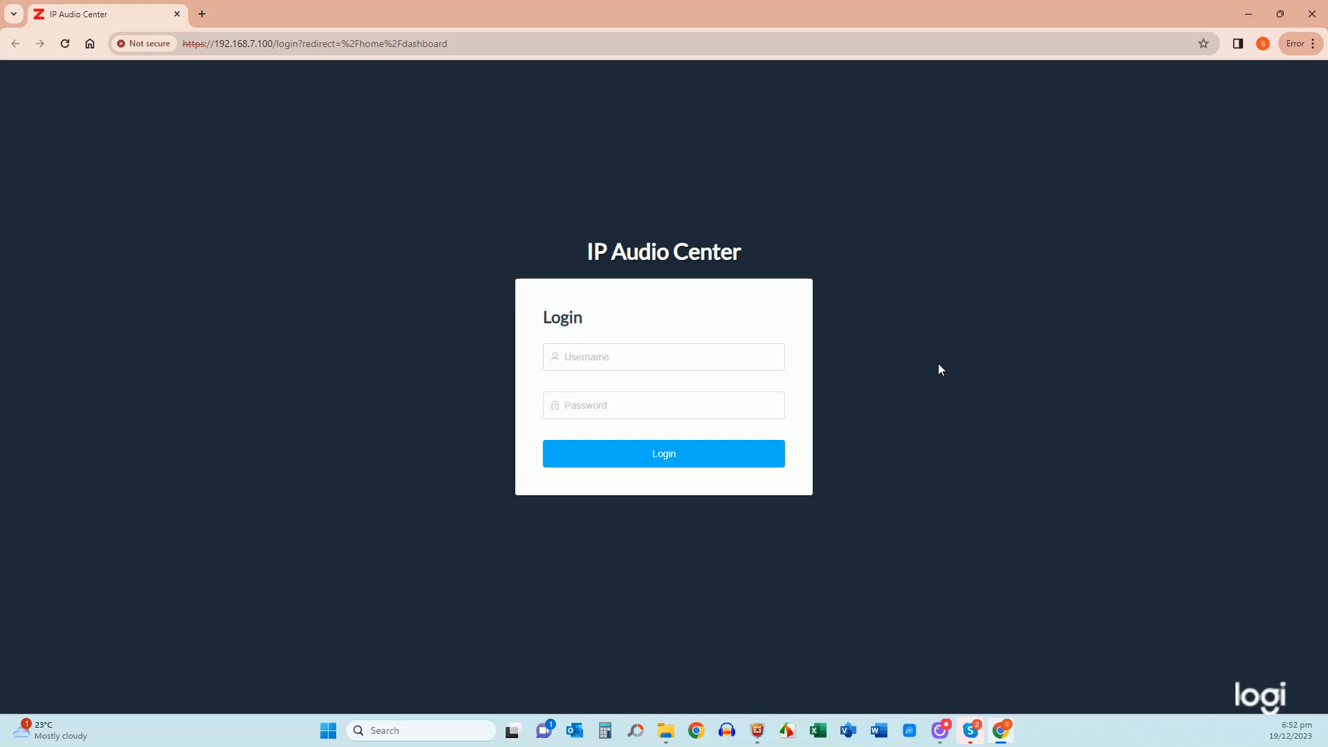
- Log in with the administrator username and password
click(631, 357)
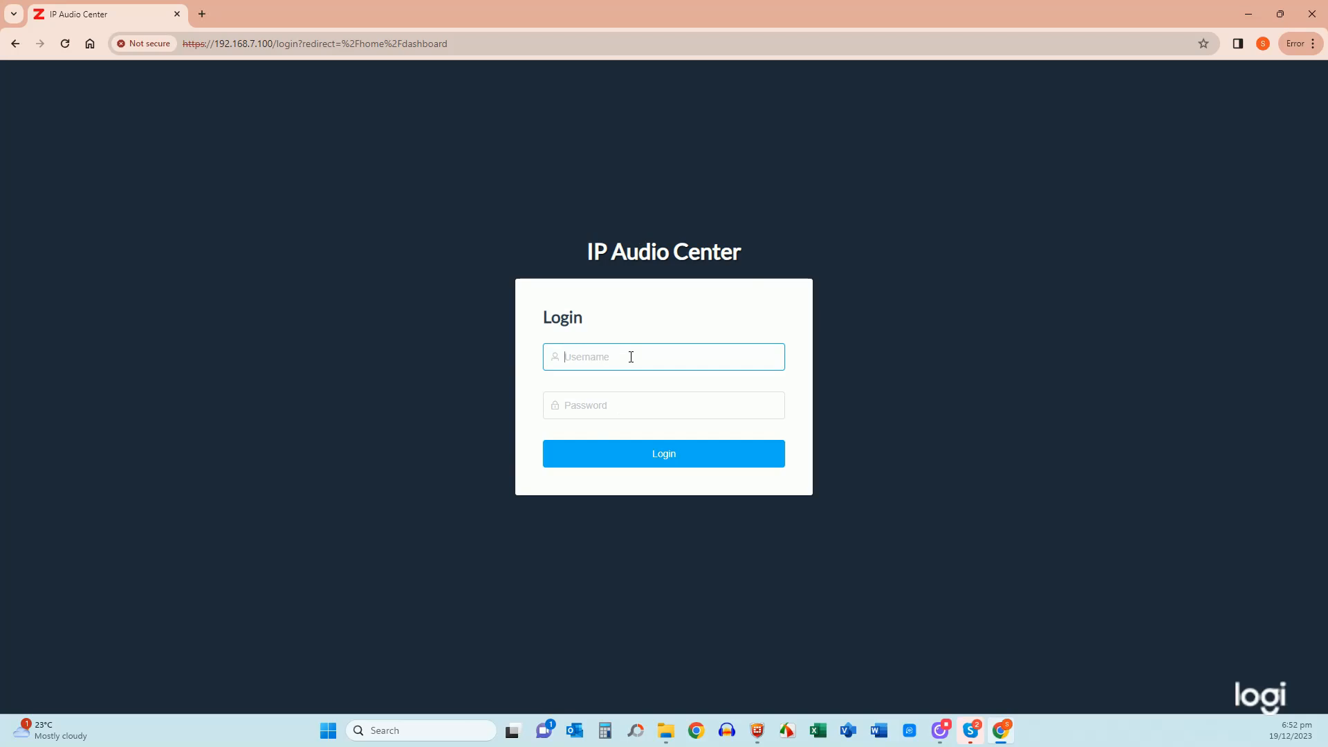
text(admin)
key(Tab)
text(admin)
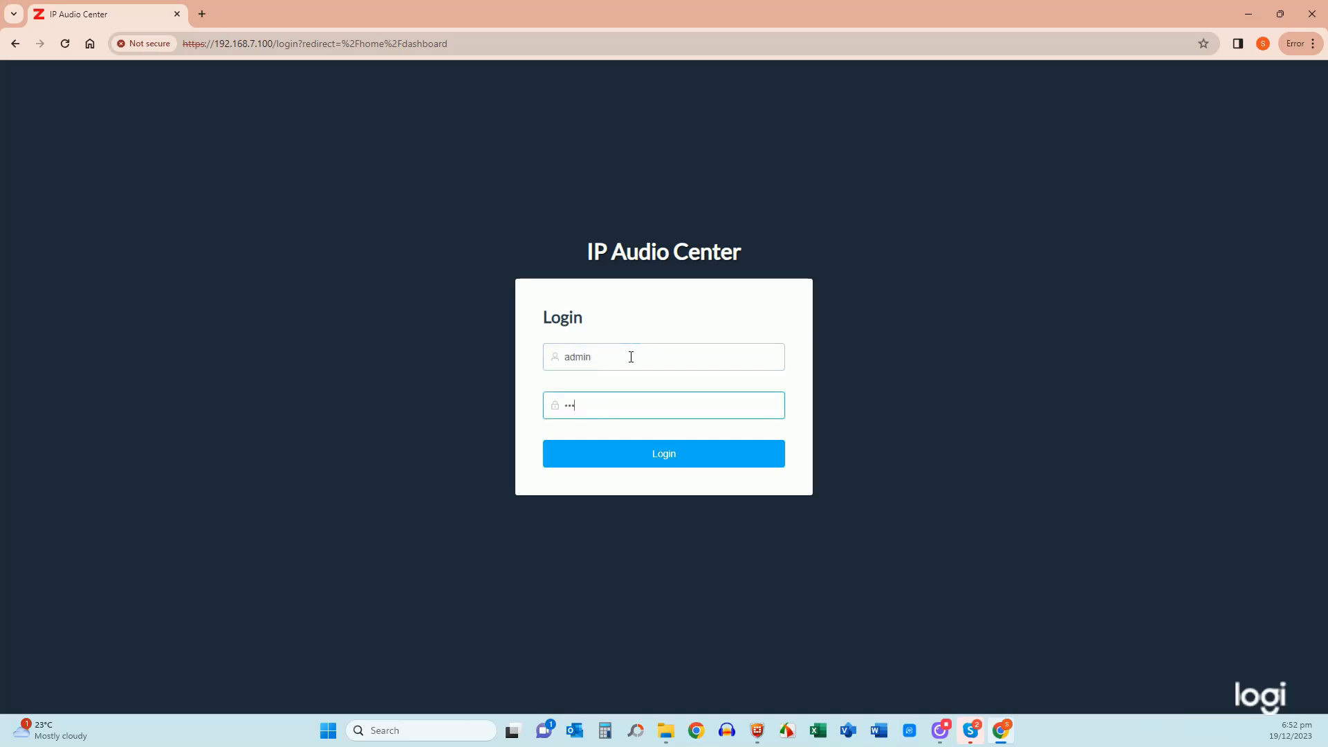
click(680, 463)
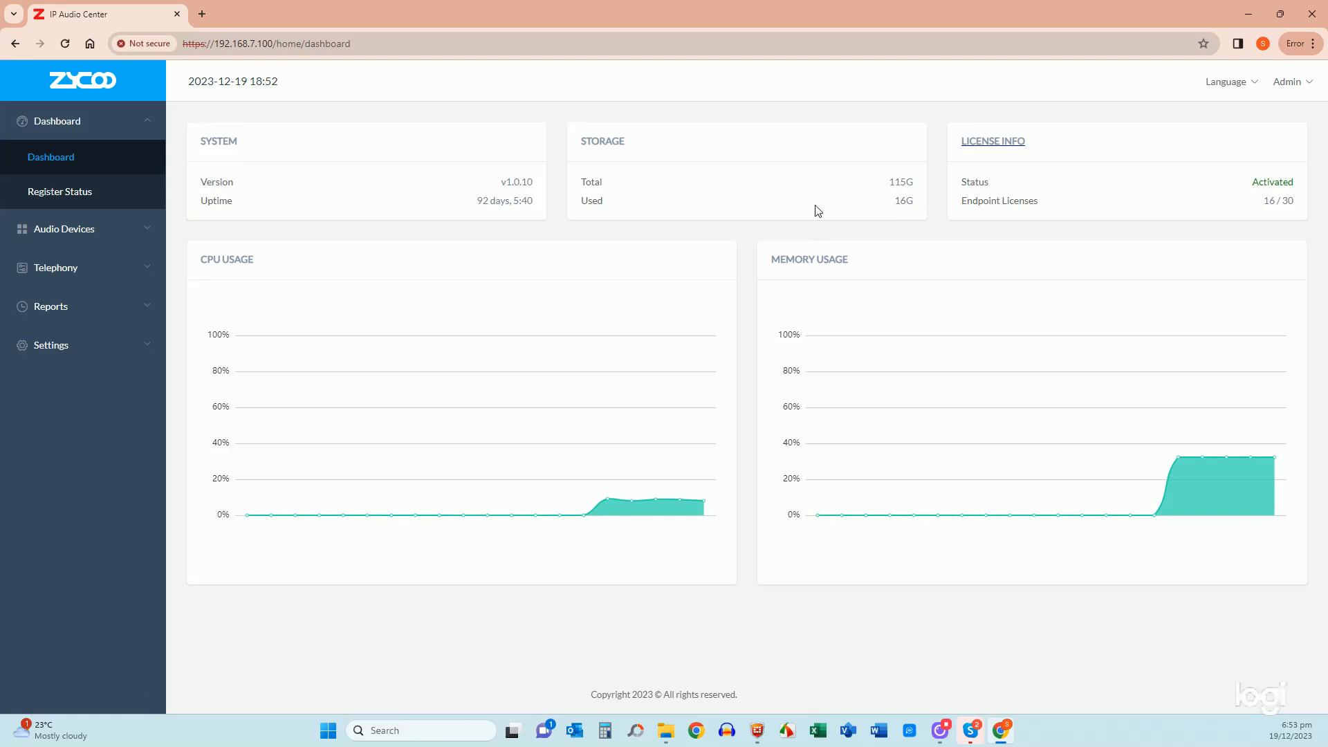
- Highlight the v1.0.10 version and 92-day uptime, then expand Audio Devices in the sidebar
double_click(516, 182)
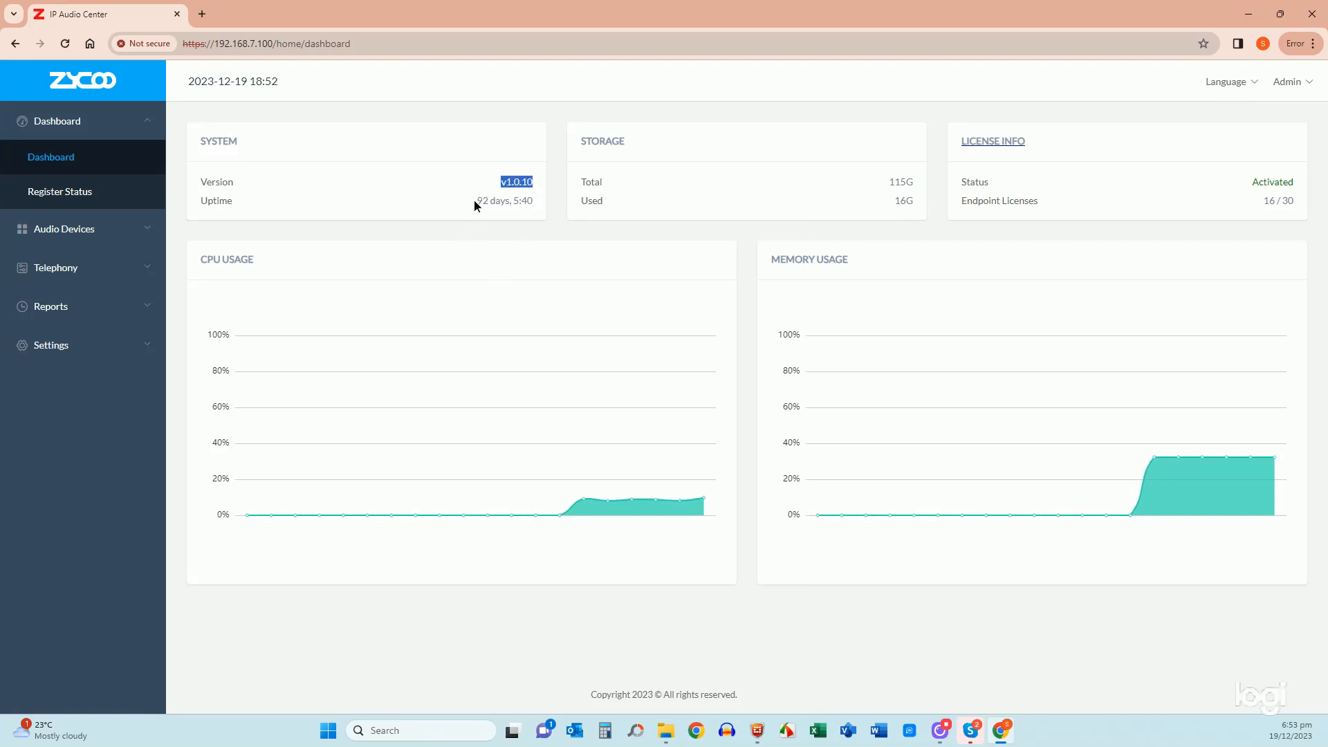
drag(476, 201, 533, 201)
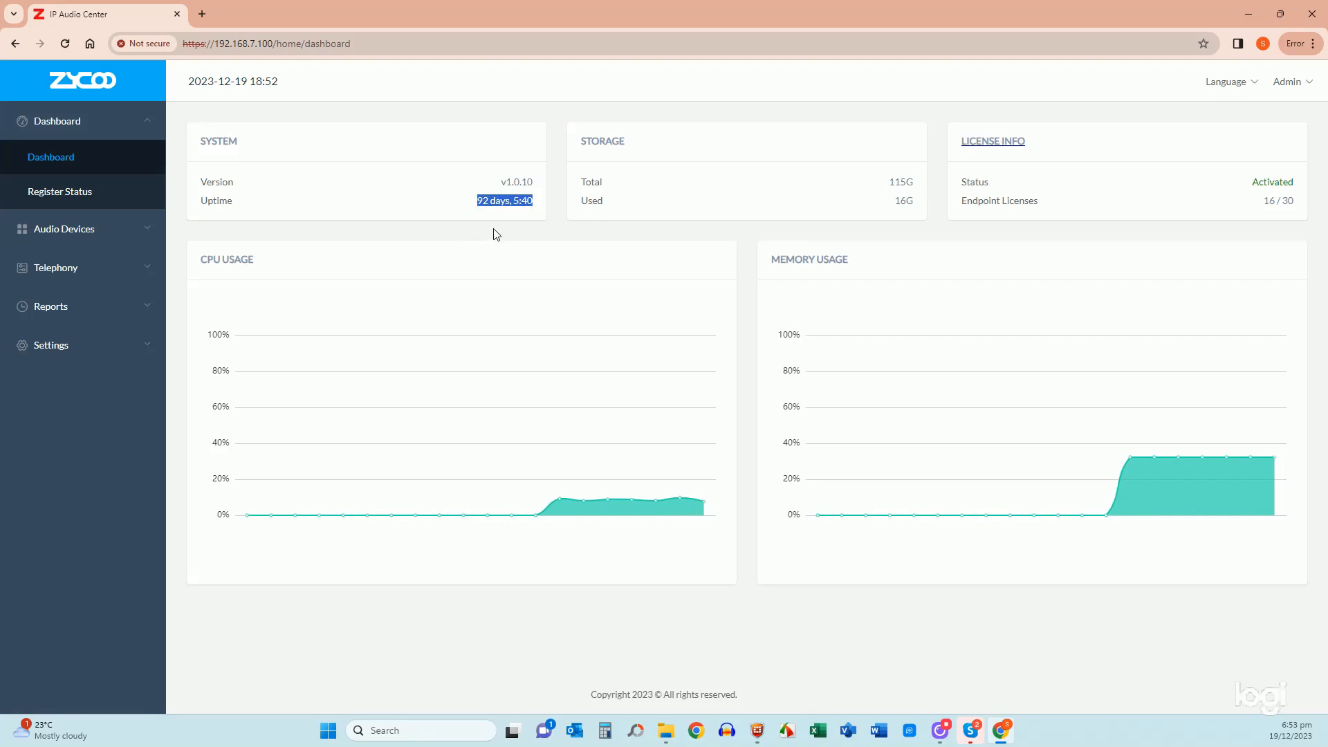
click(298, 240)
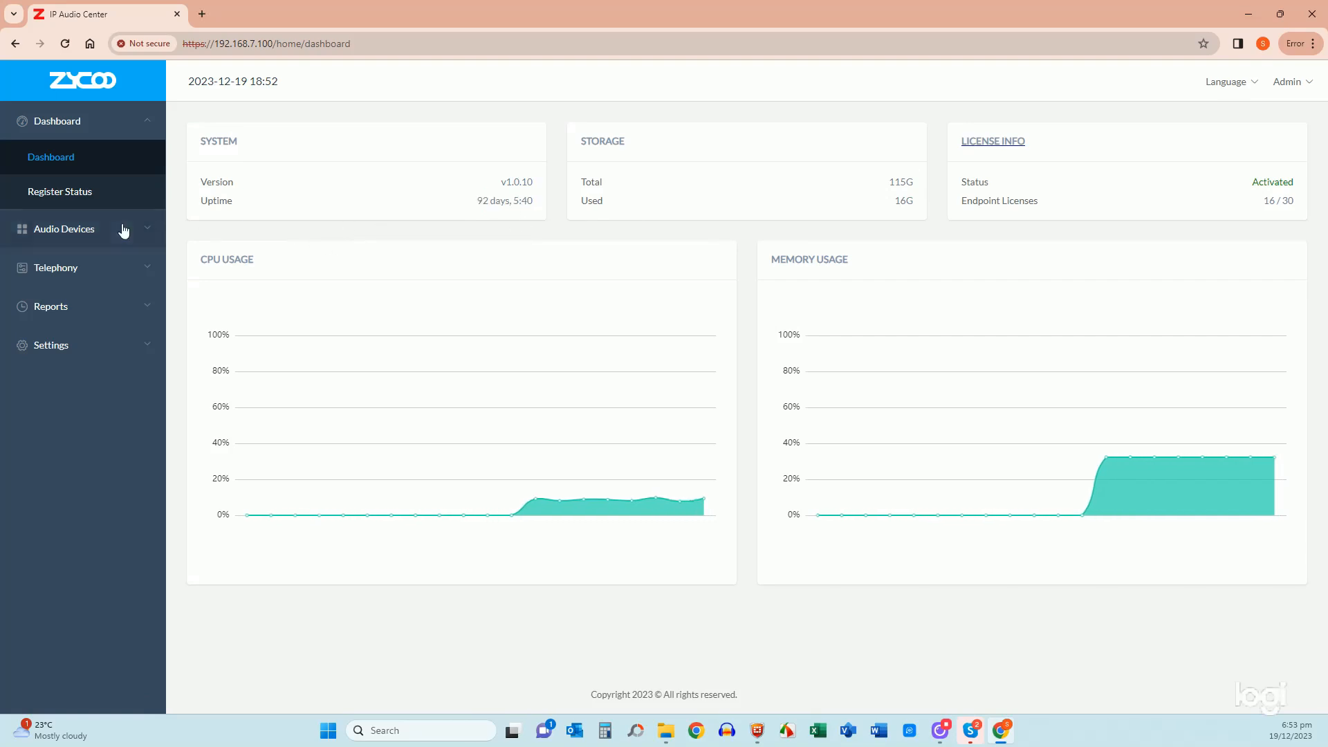
click(60, 229)
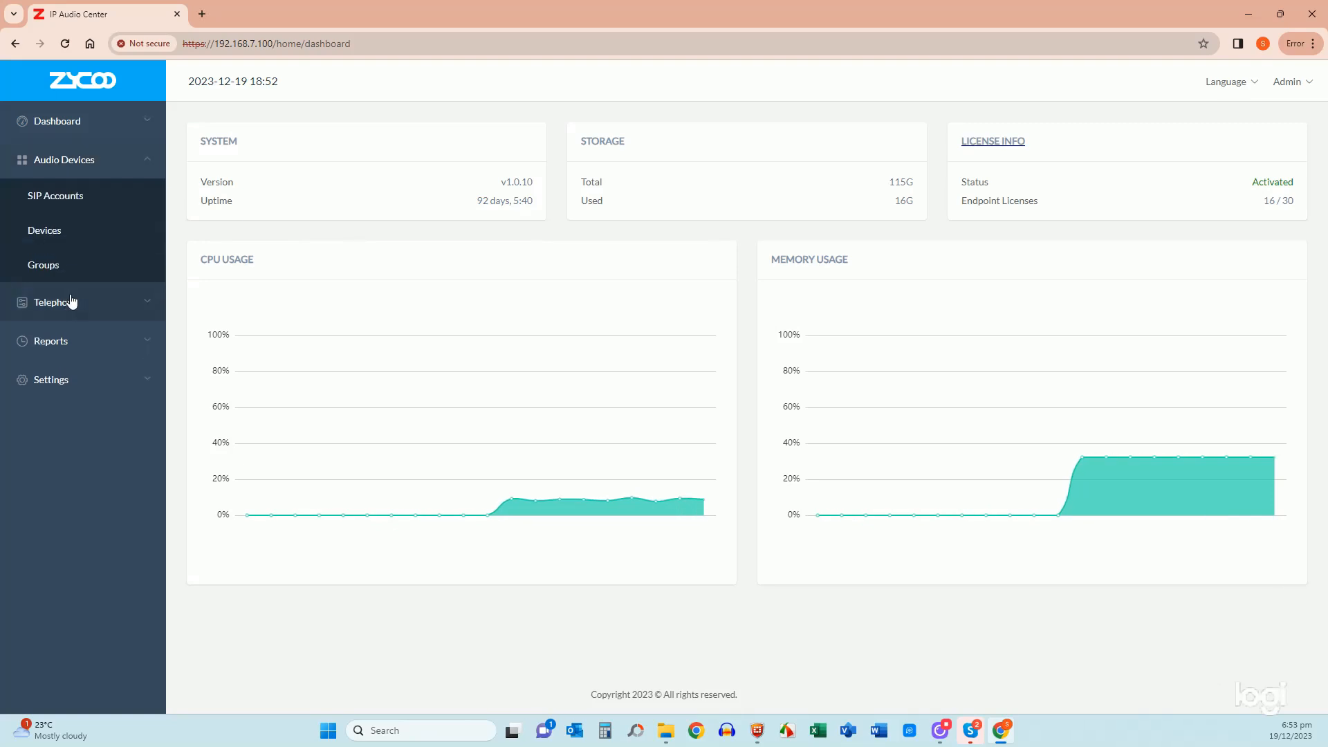
- Open SIP Accounts, scroll down to the last account 1020 Room 12 and back, then choose Add
click(58, 200)
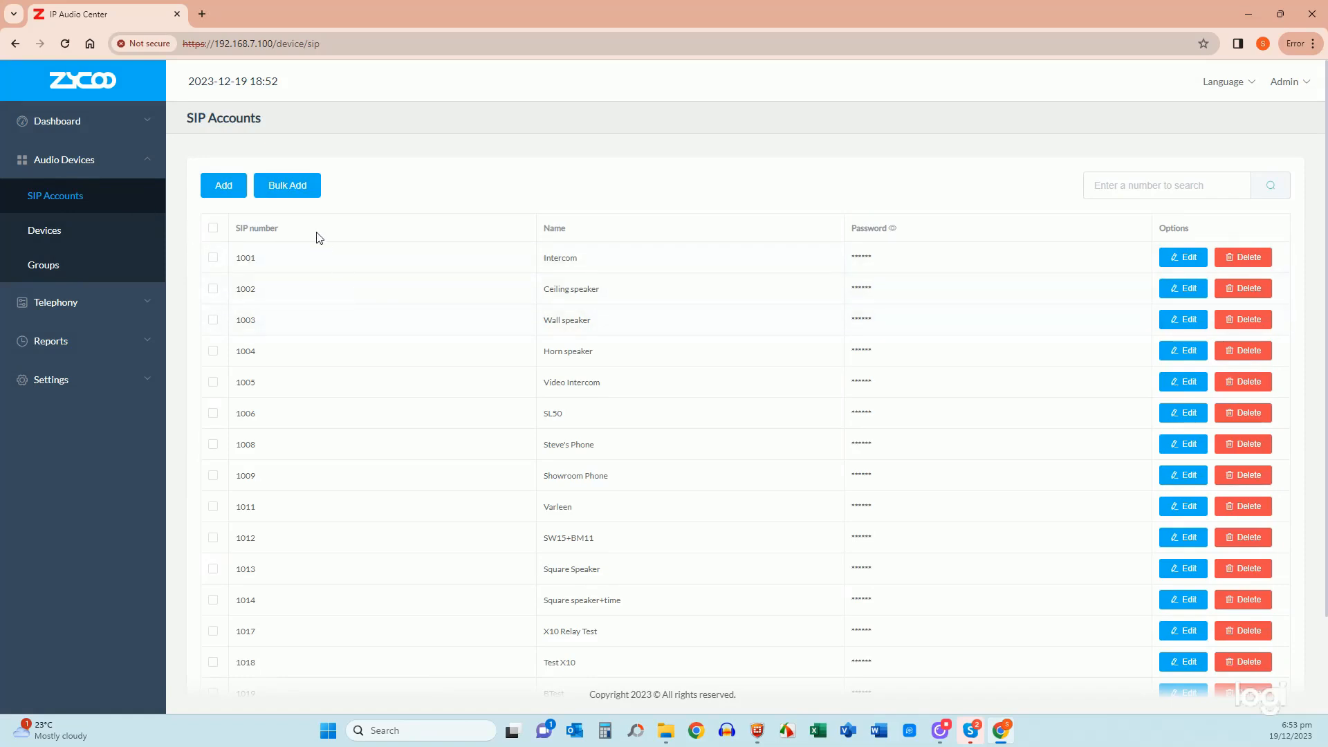
scroll(323, 315, down, 3)
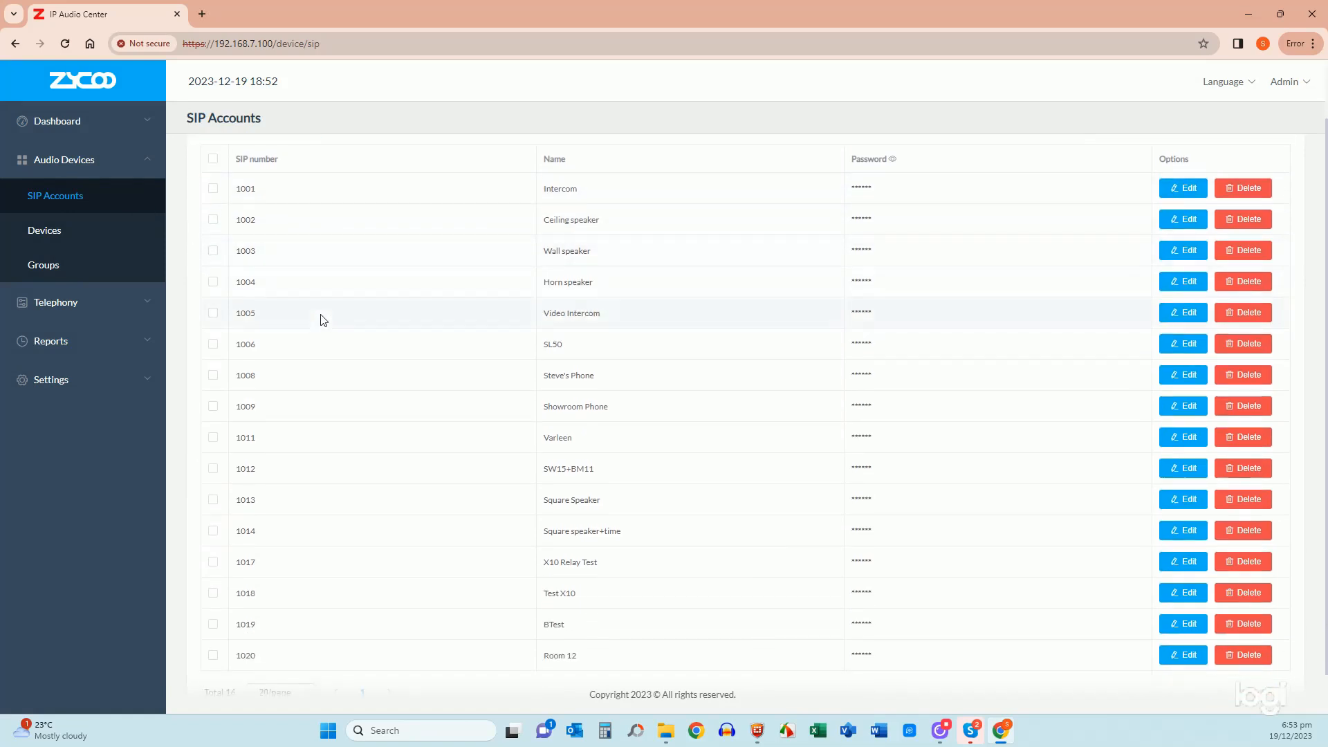
scroll(359, 367, up, 2)
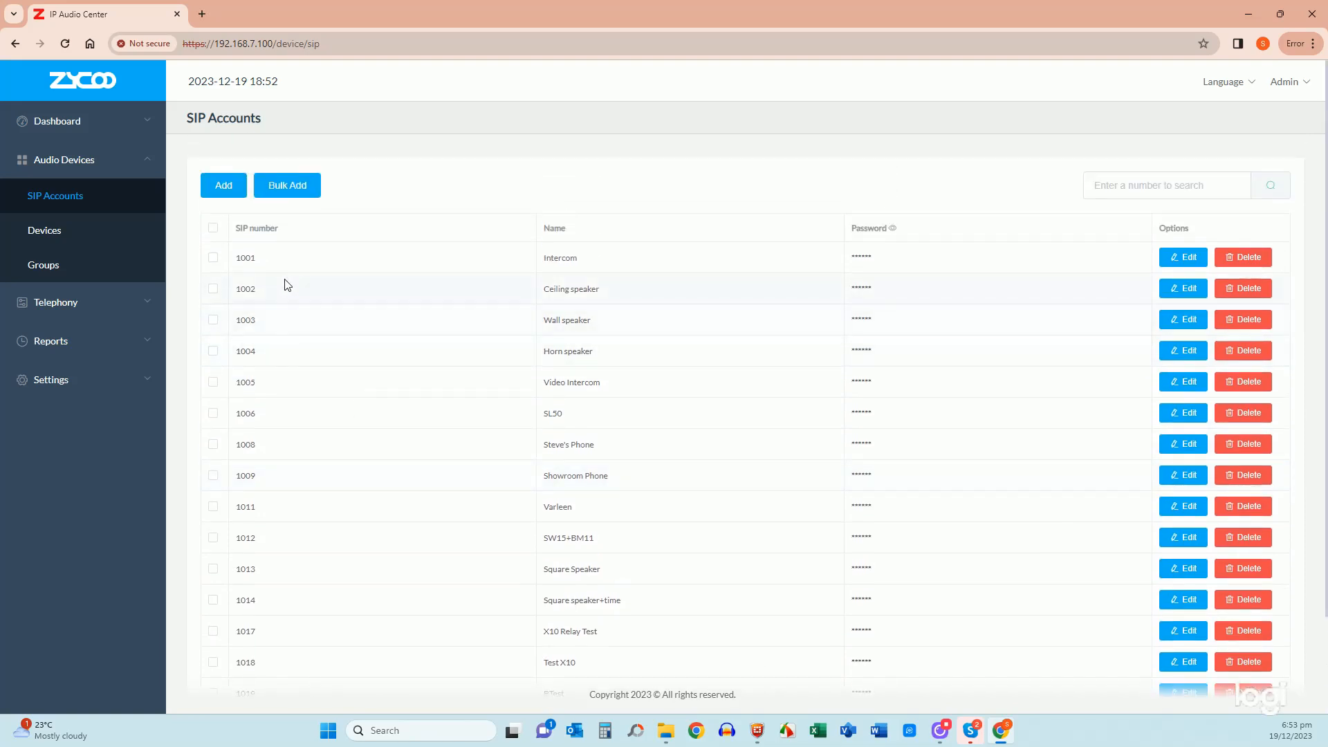
scroll(332, 454, down, 3)
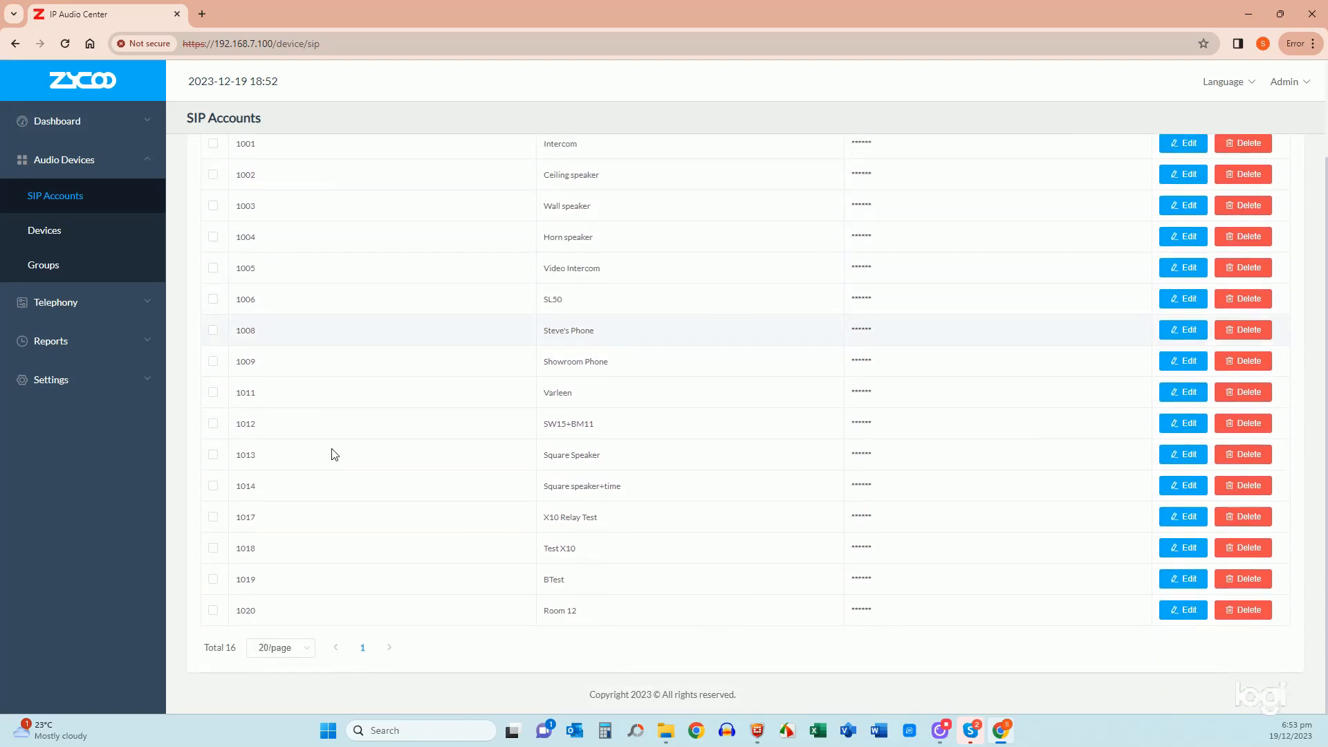
scroll(344, 466, up, 3)
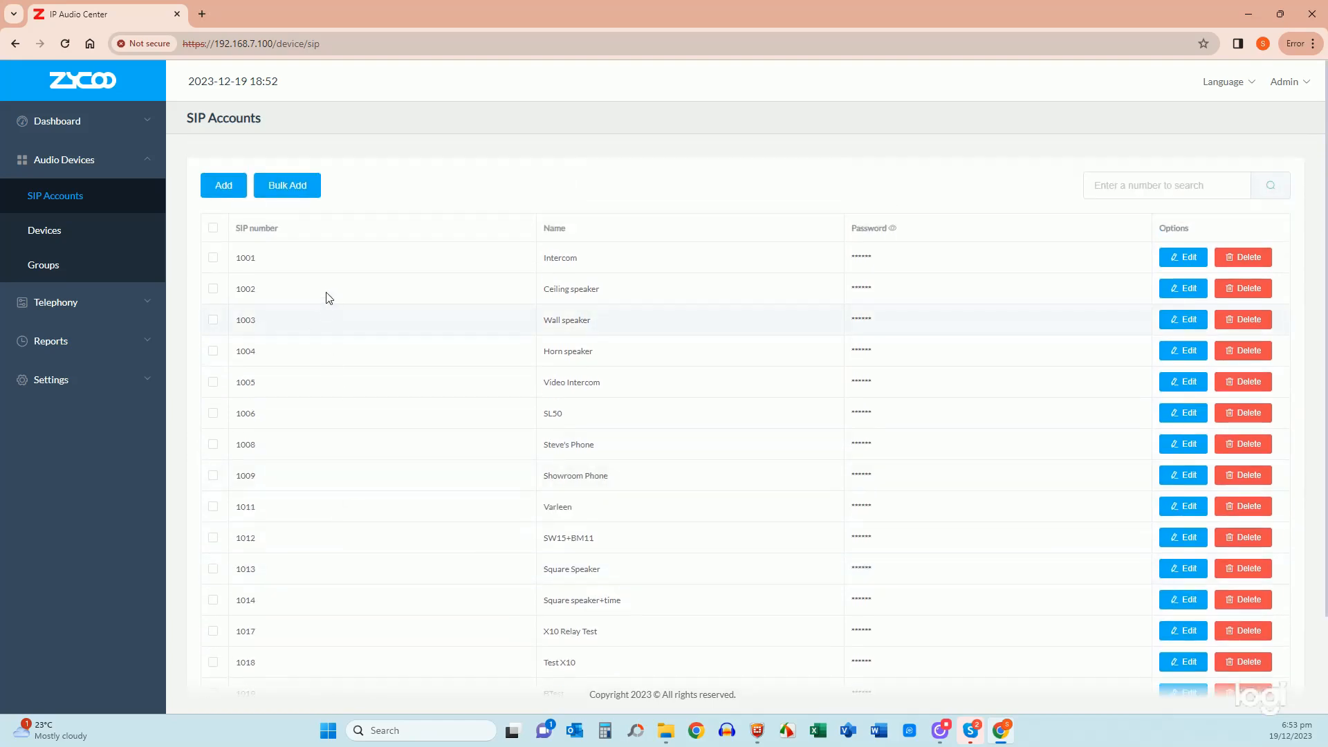
click(223, 185)
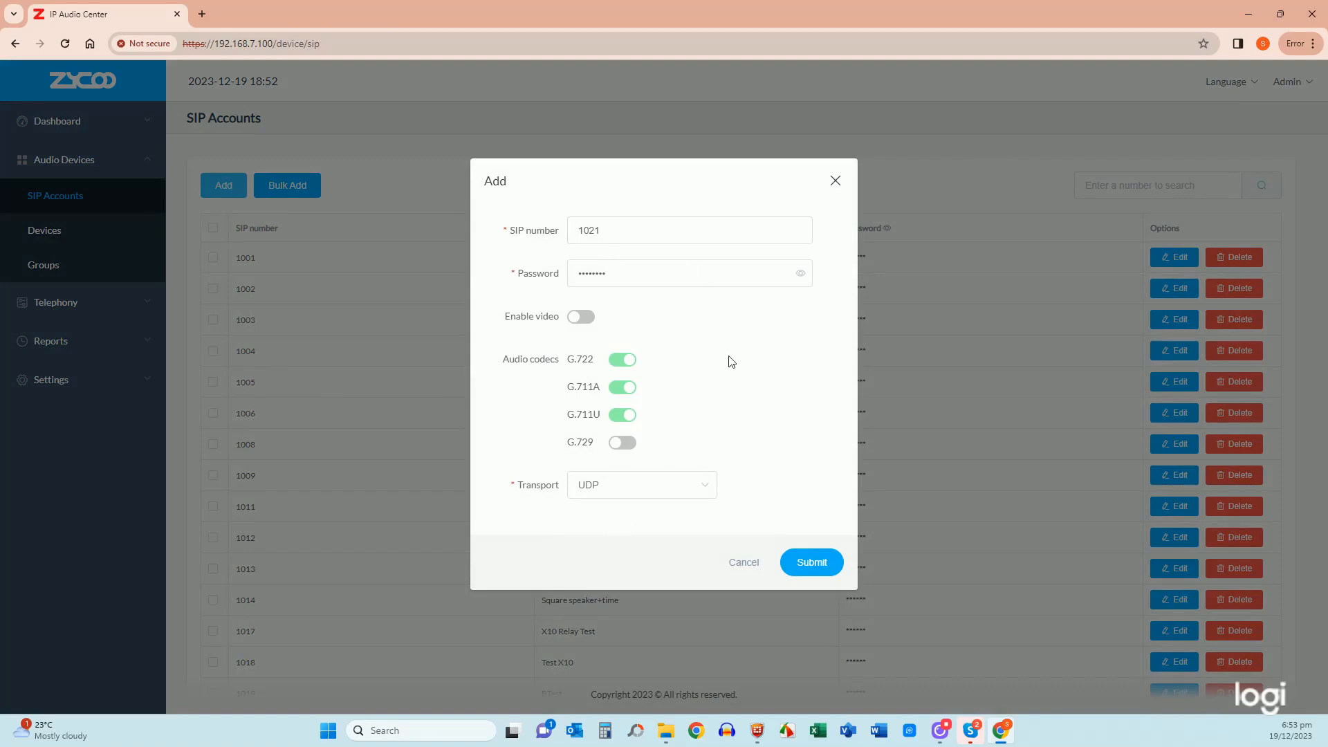
- Reveal the password on the SIP 1021 form, then leave the form for the SIP Accounts list
click(800, 273)
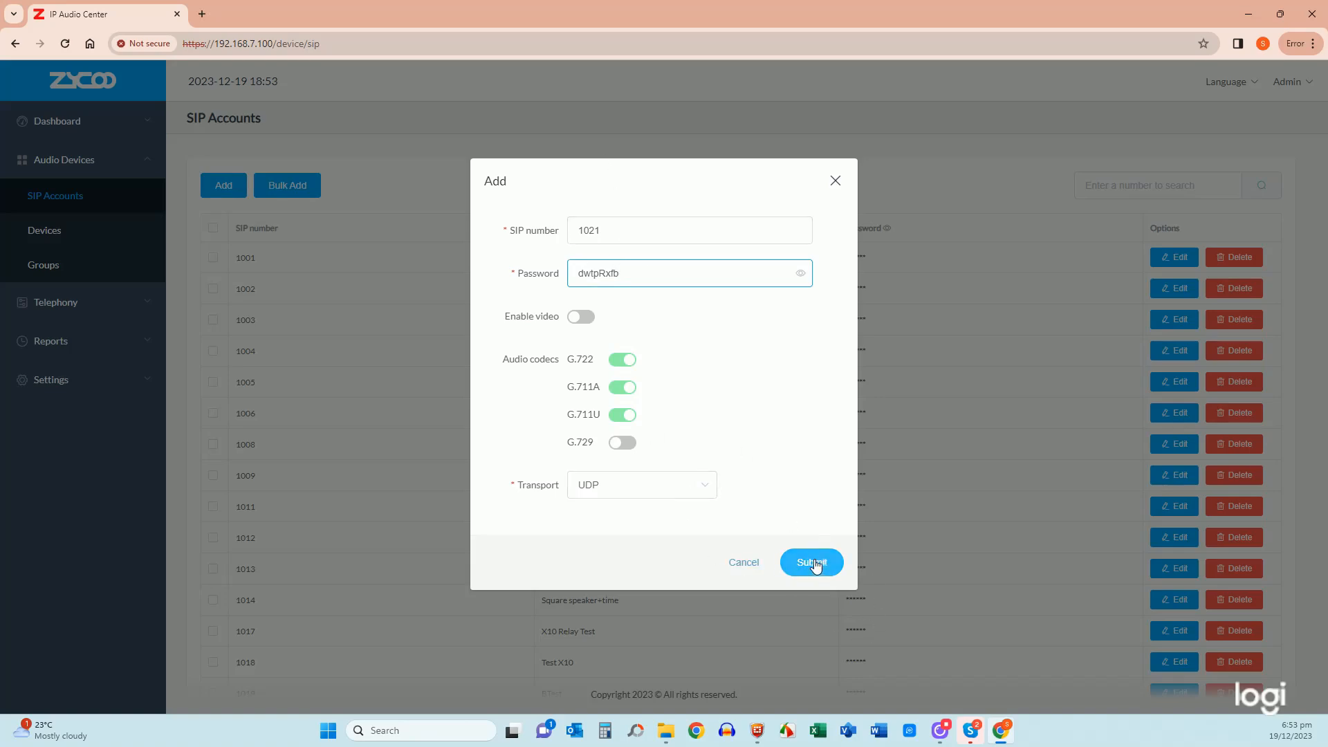
click(743, 563)
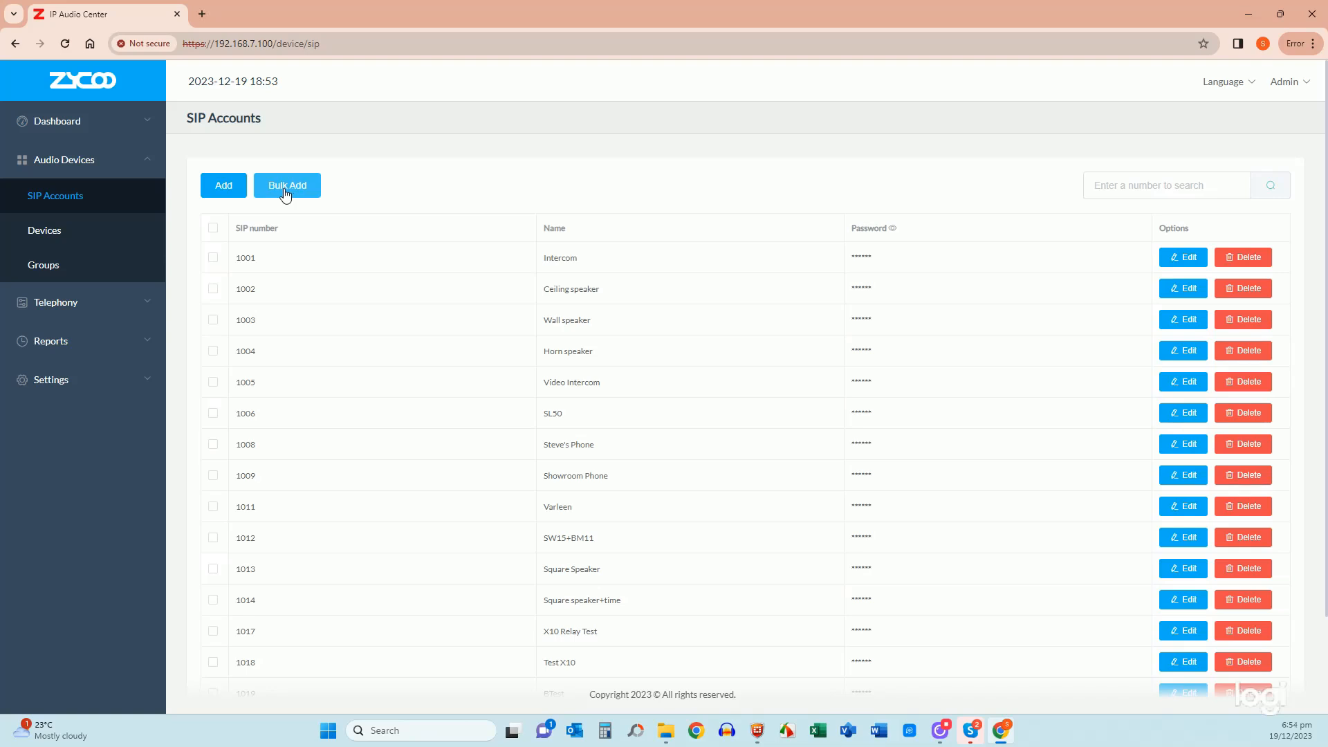
- Bulk-add 2 SIP accounts starting at 1021 with one shared password
click(283, 191)
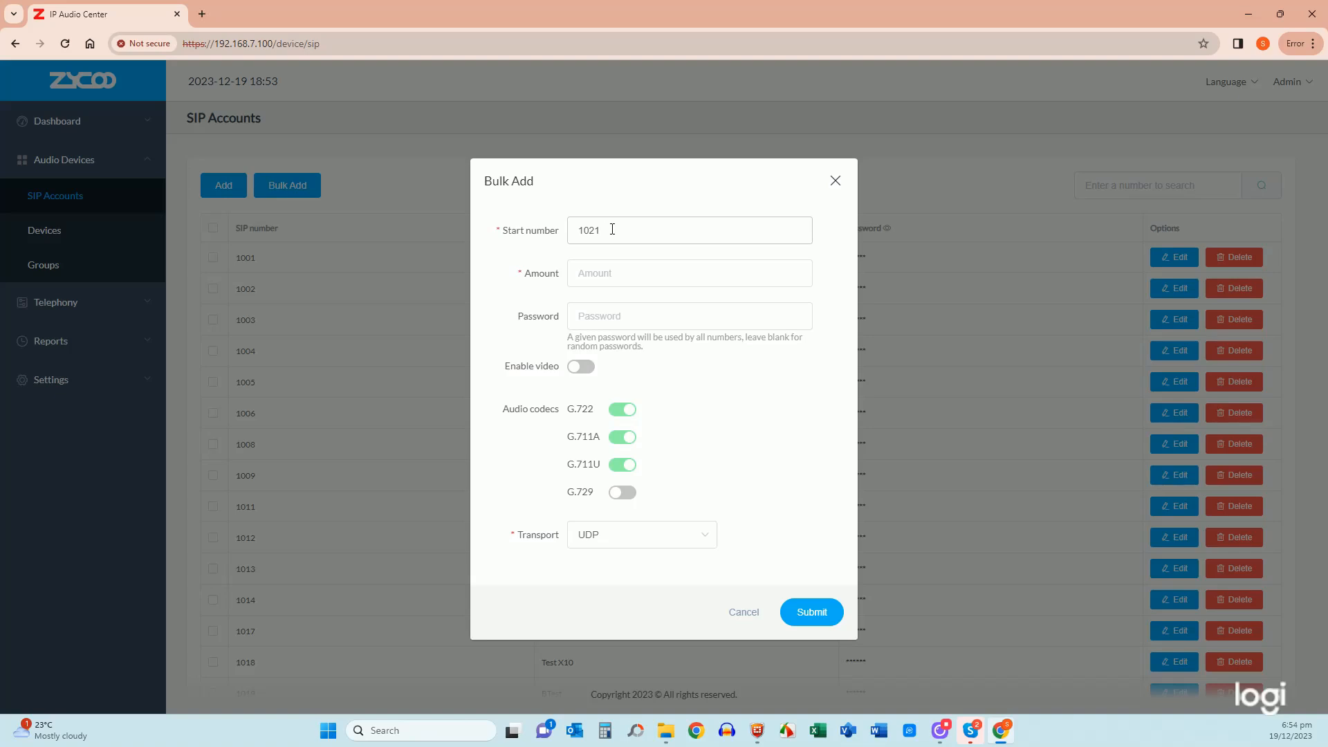
click(638, 280)
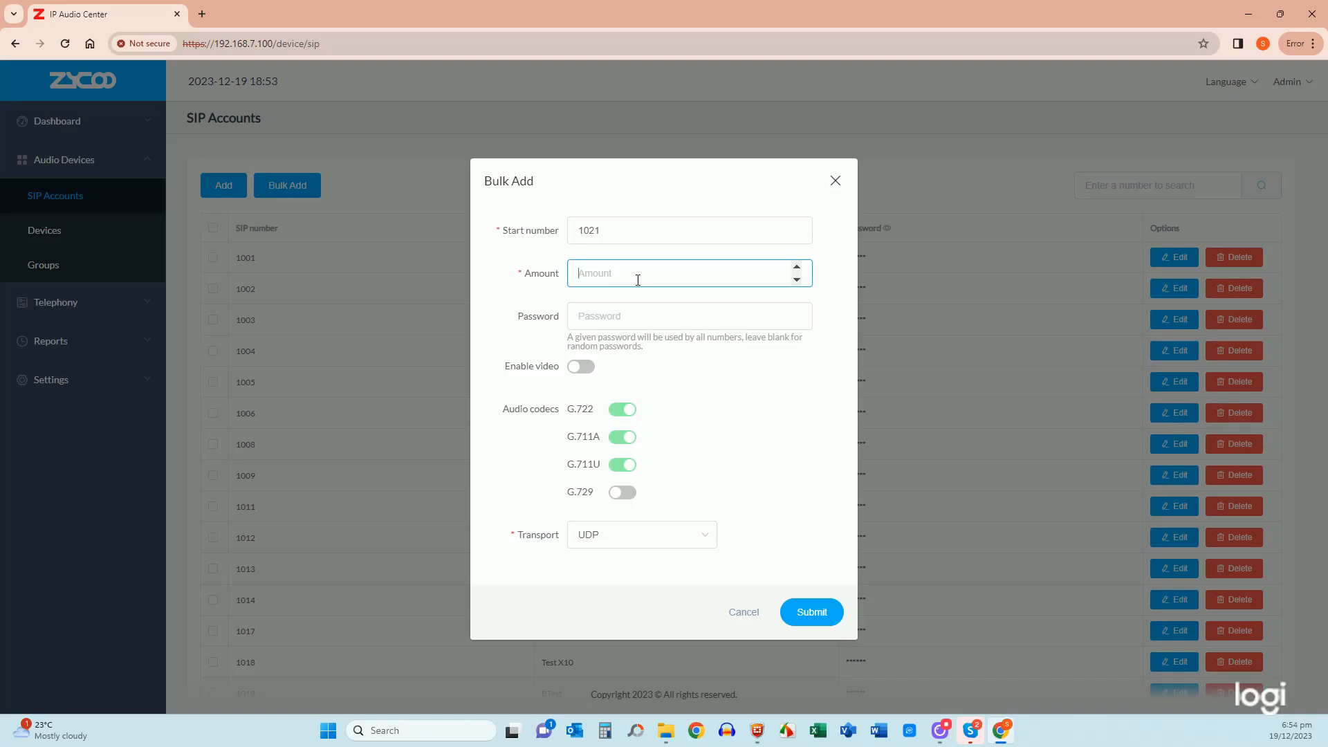
text(40)
key(BackSpace)
text(2)
click(630, 319)
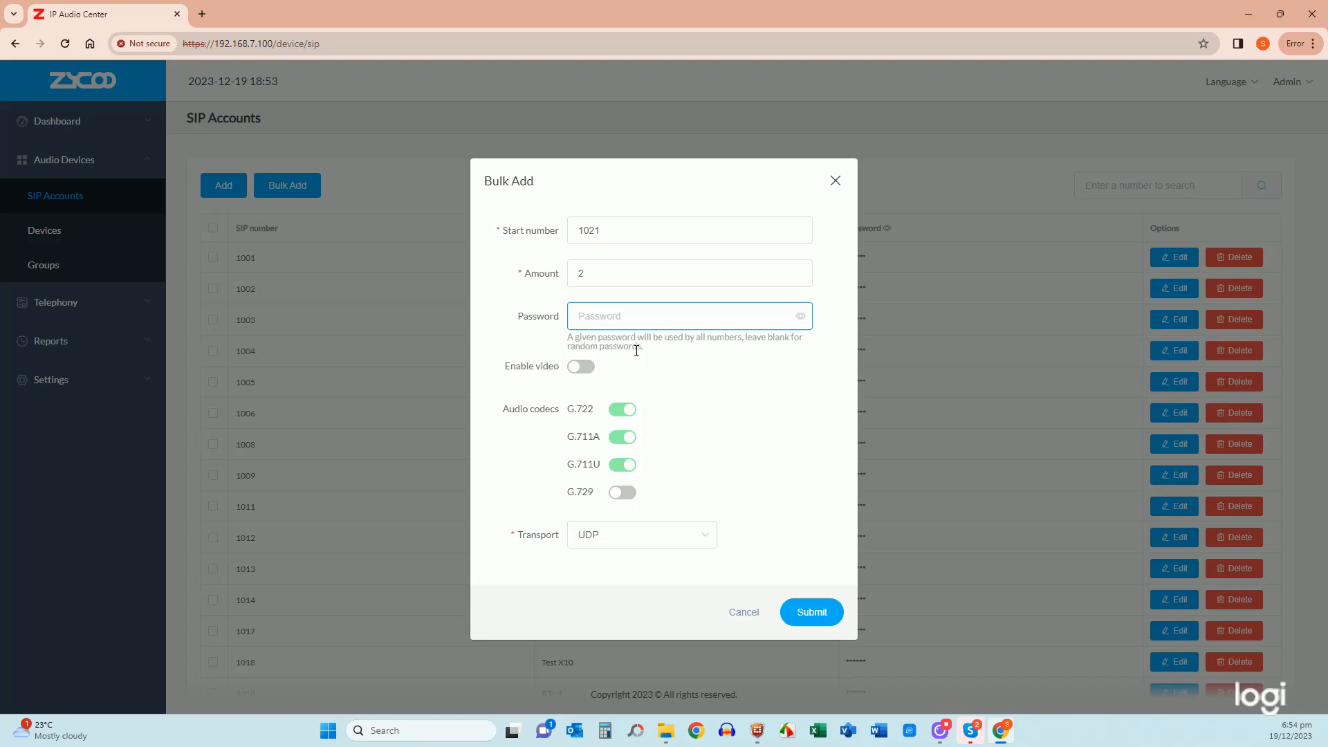
text(123)
click(801, 318)
click(800, 316)
click(813, 614)
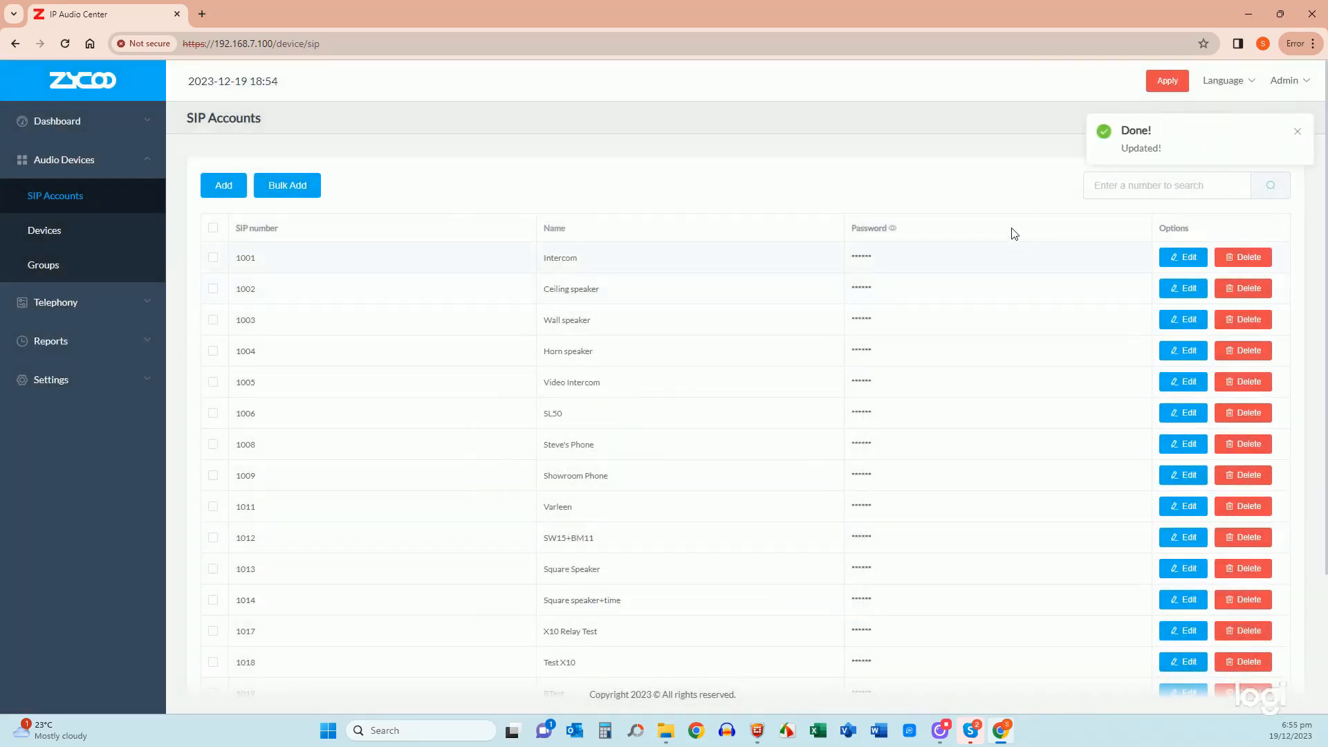
- Apply the pending account changes and switch to the Devices list
click(1168, 82)
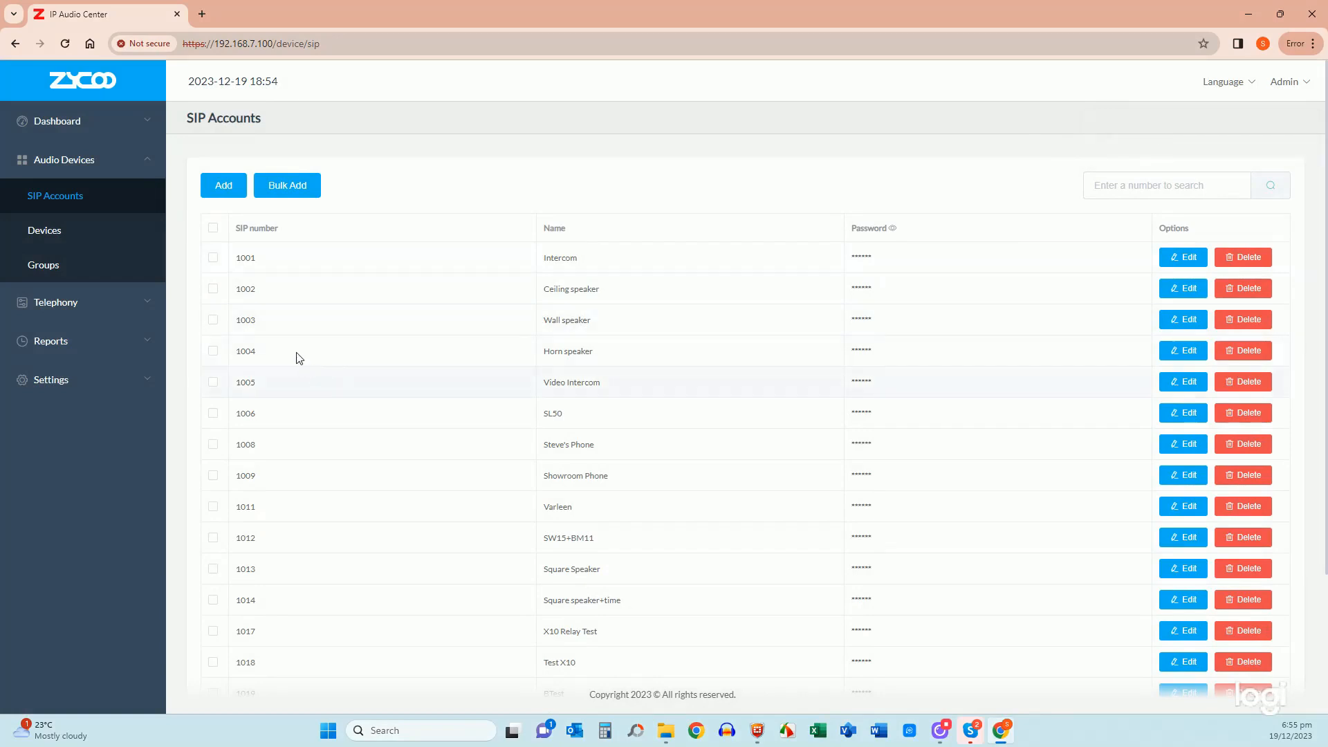
click(45, 244)
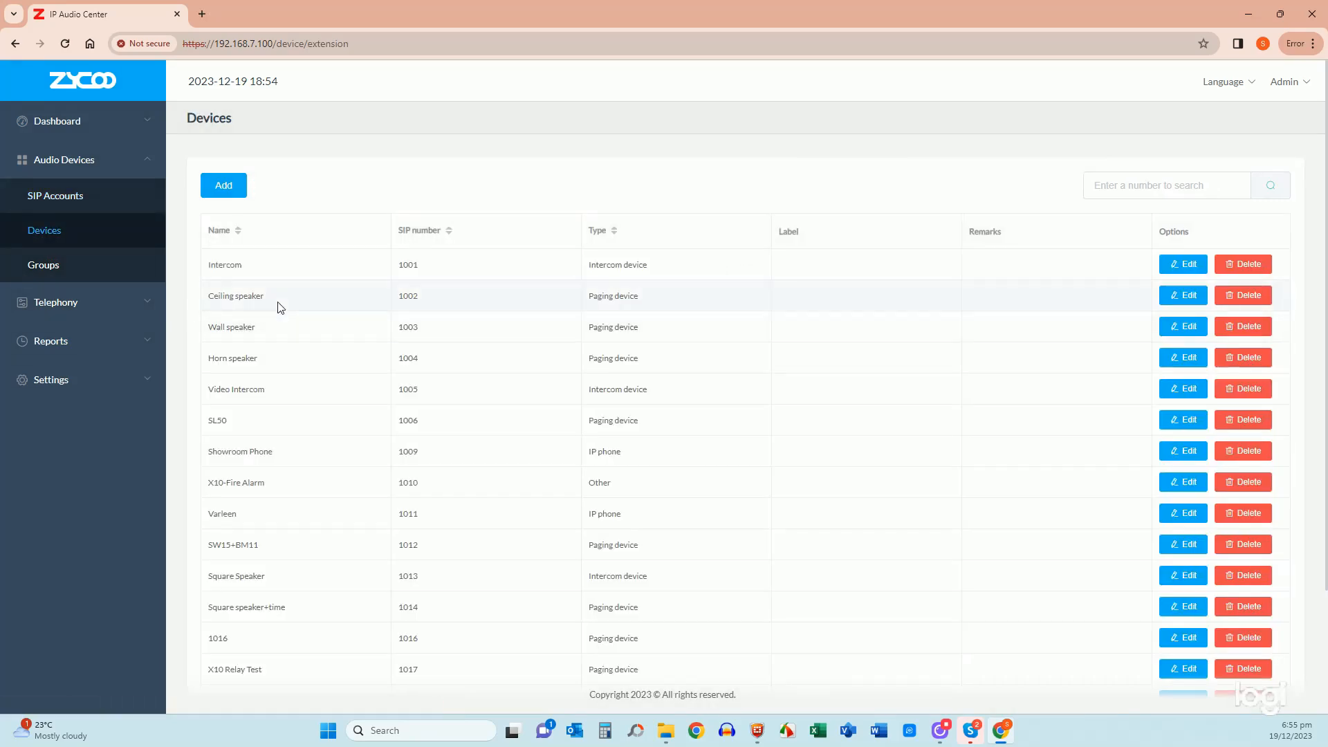
- Start a new device entry with Type set to Intercom device
click(223, 185)
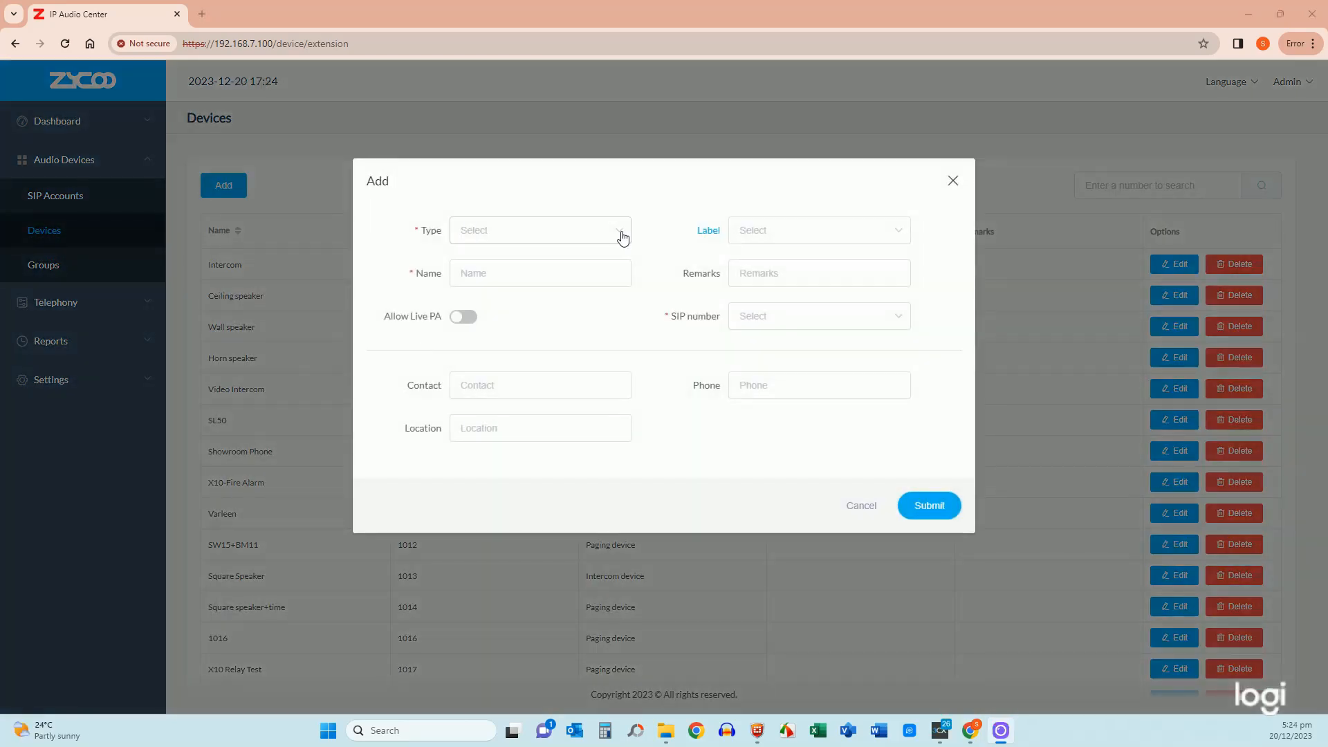
click(624, 238)
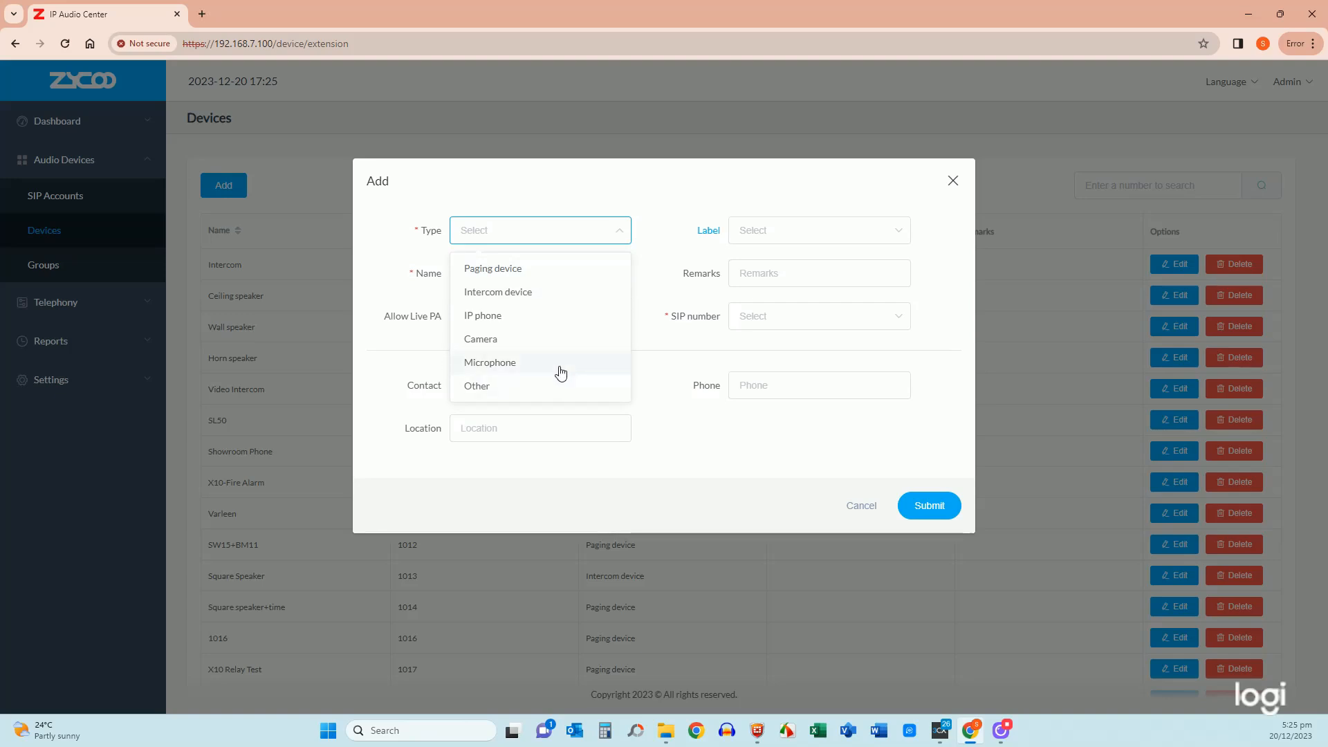
click(530, 296)
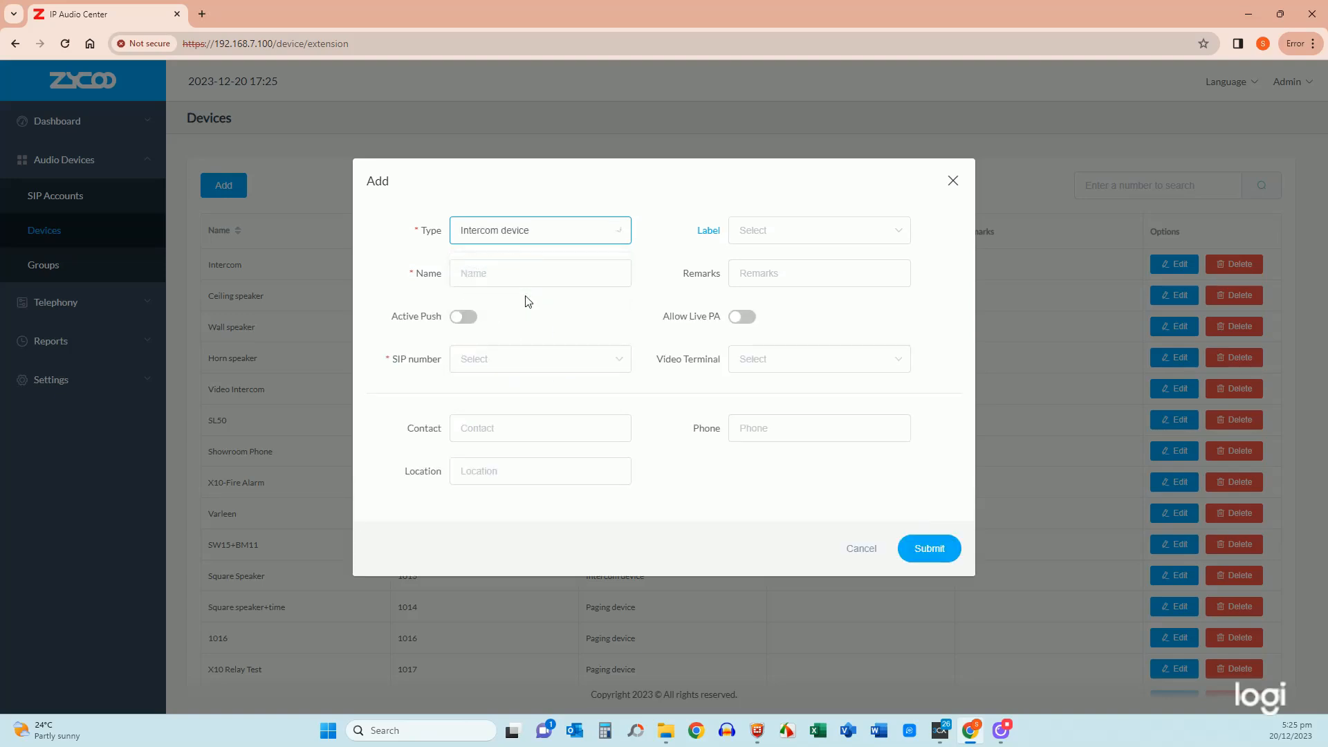
- Name the device Room 12 on SIP 1021 with Allow Live PA on, then submit and apply
click(533, 272)
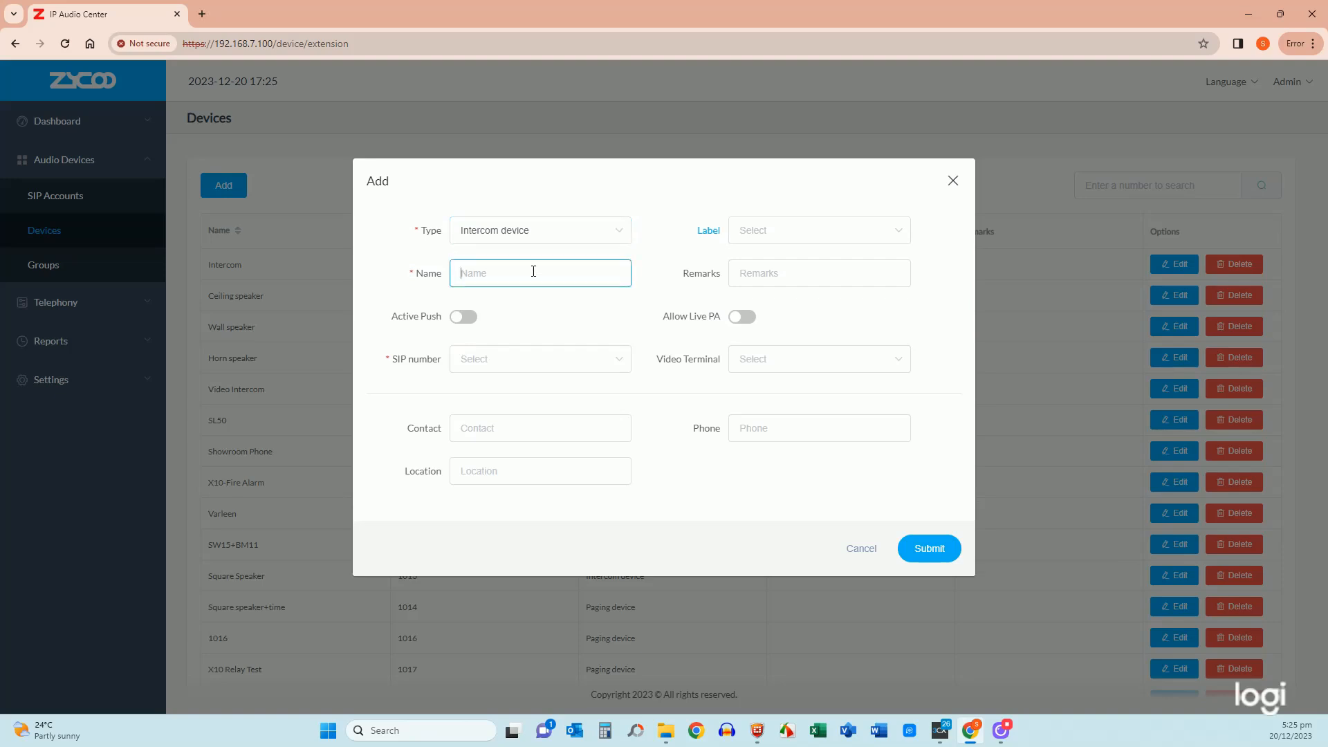
text(Room 12)
click(526, 365)
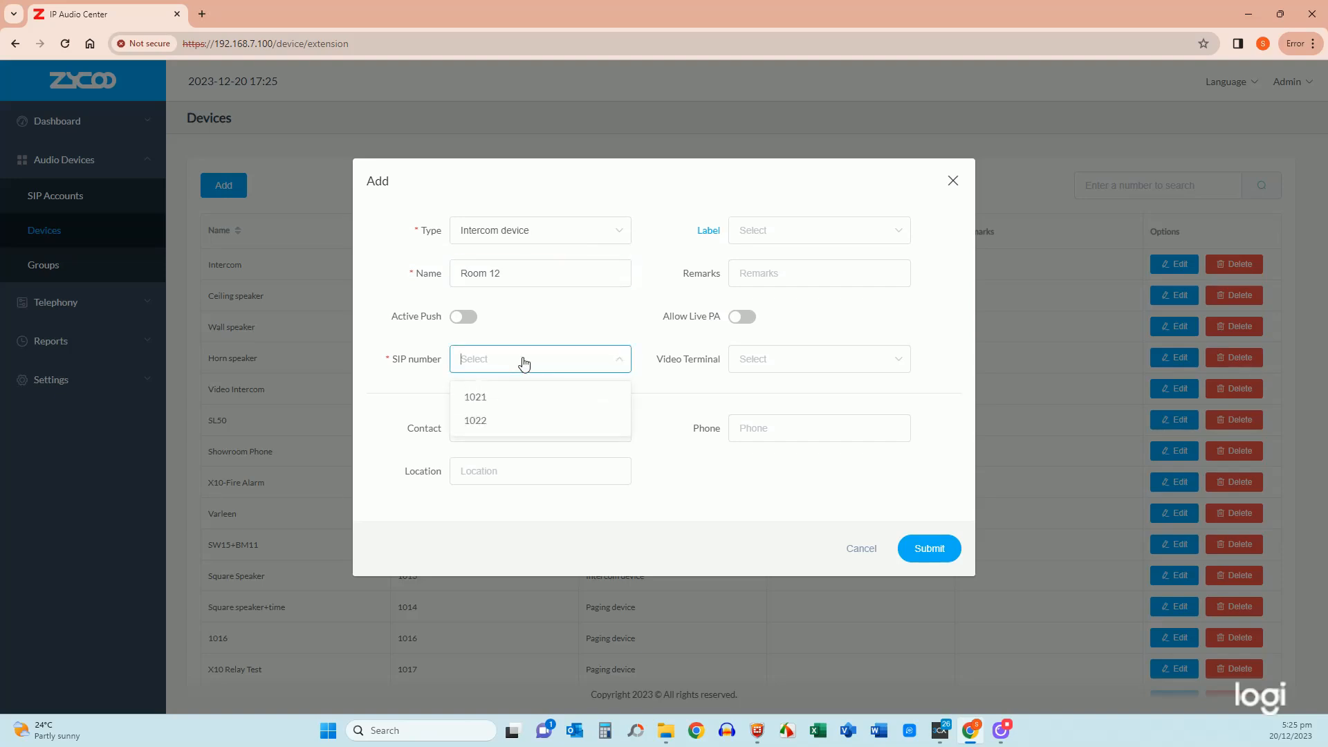
click(497, 405)
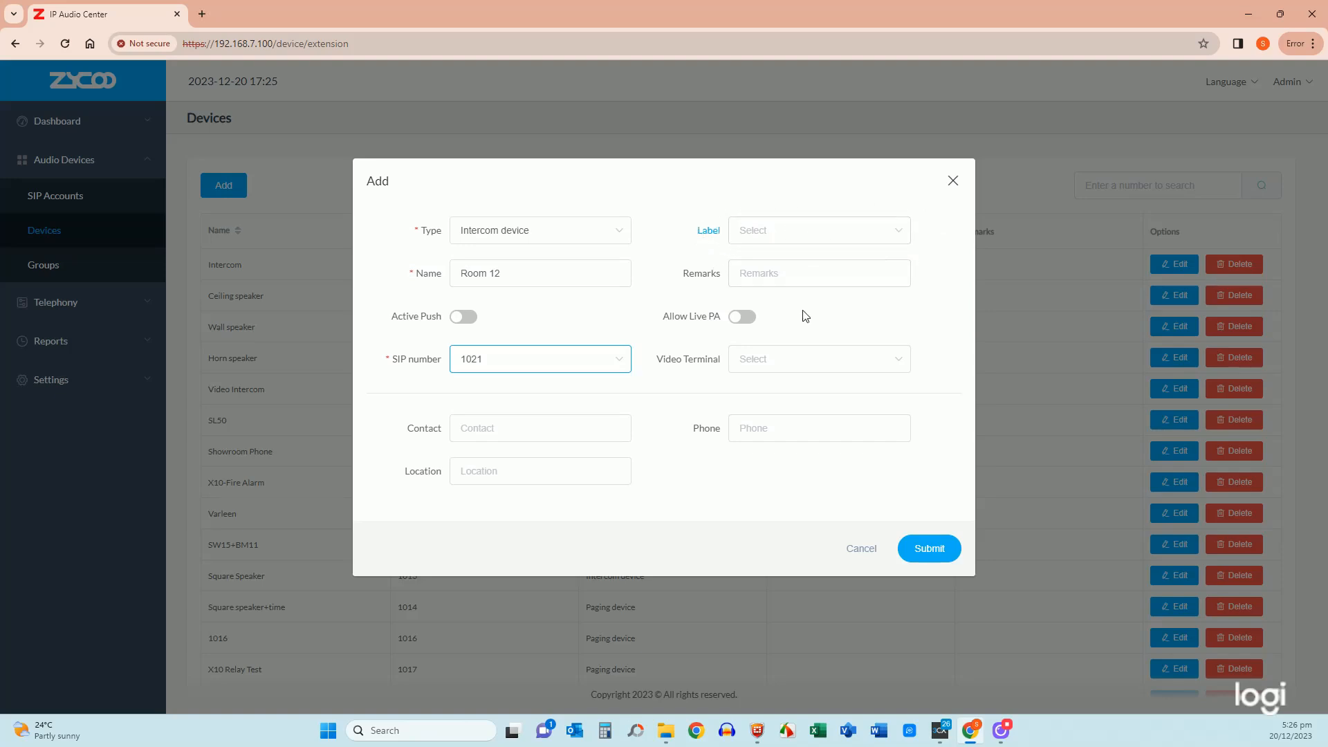
click(748, 322)
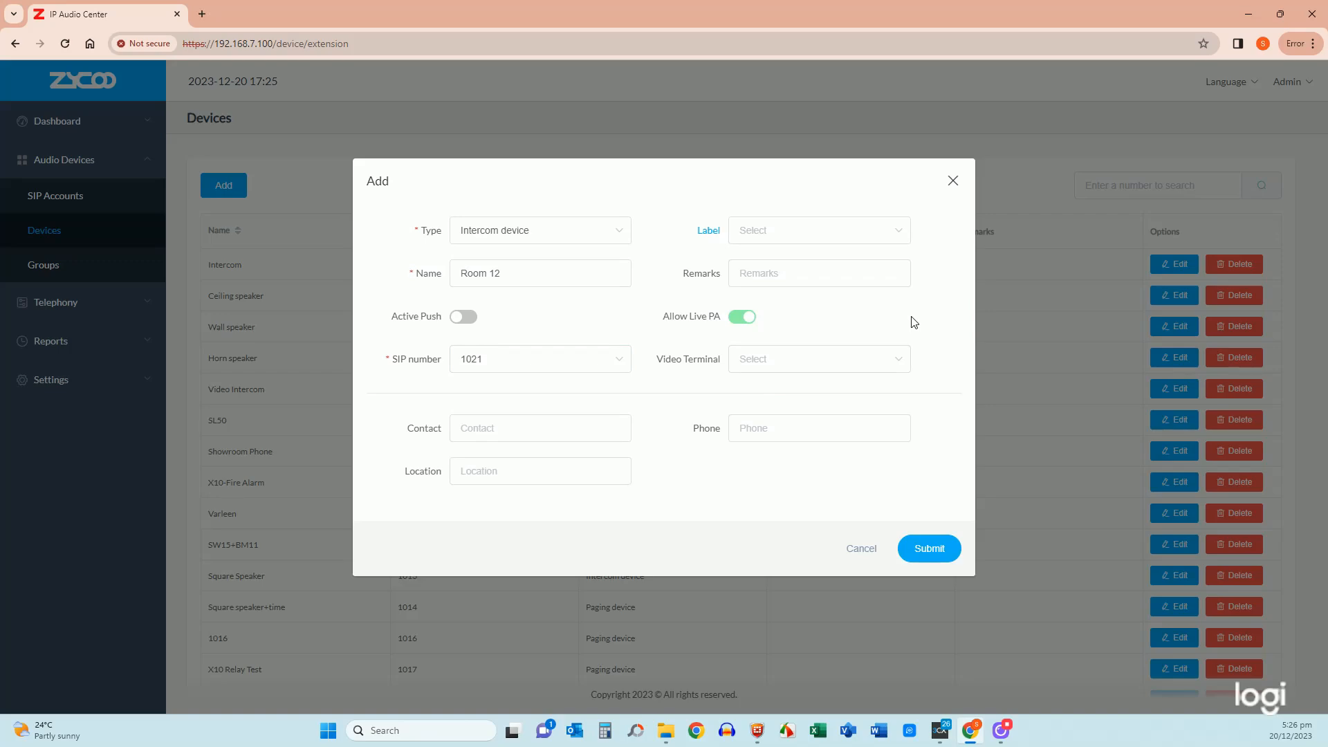
click(930, 550)
click(1168, 83)
scroll(490, 534, down, 3)
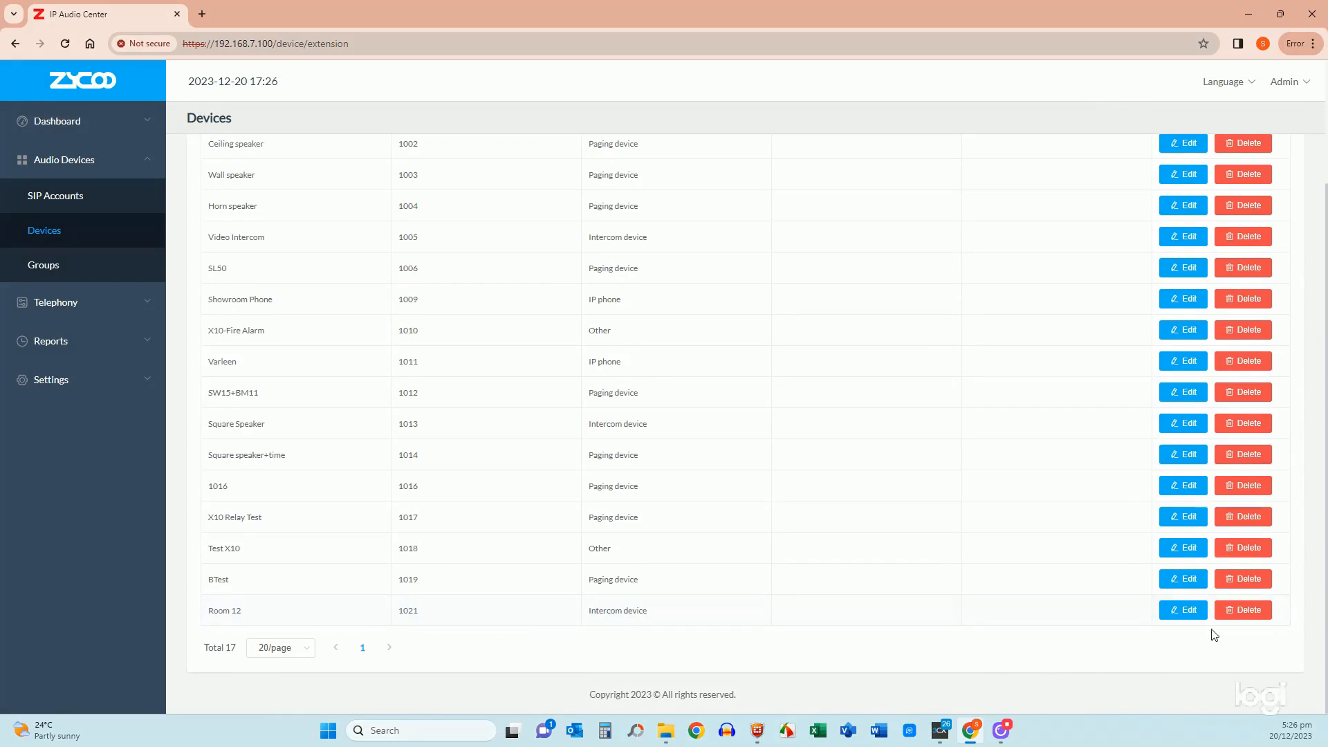
click(1184, 609)
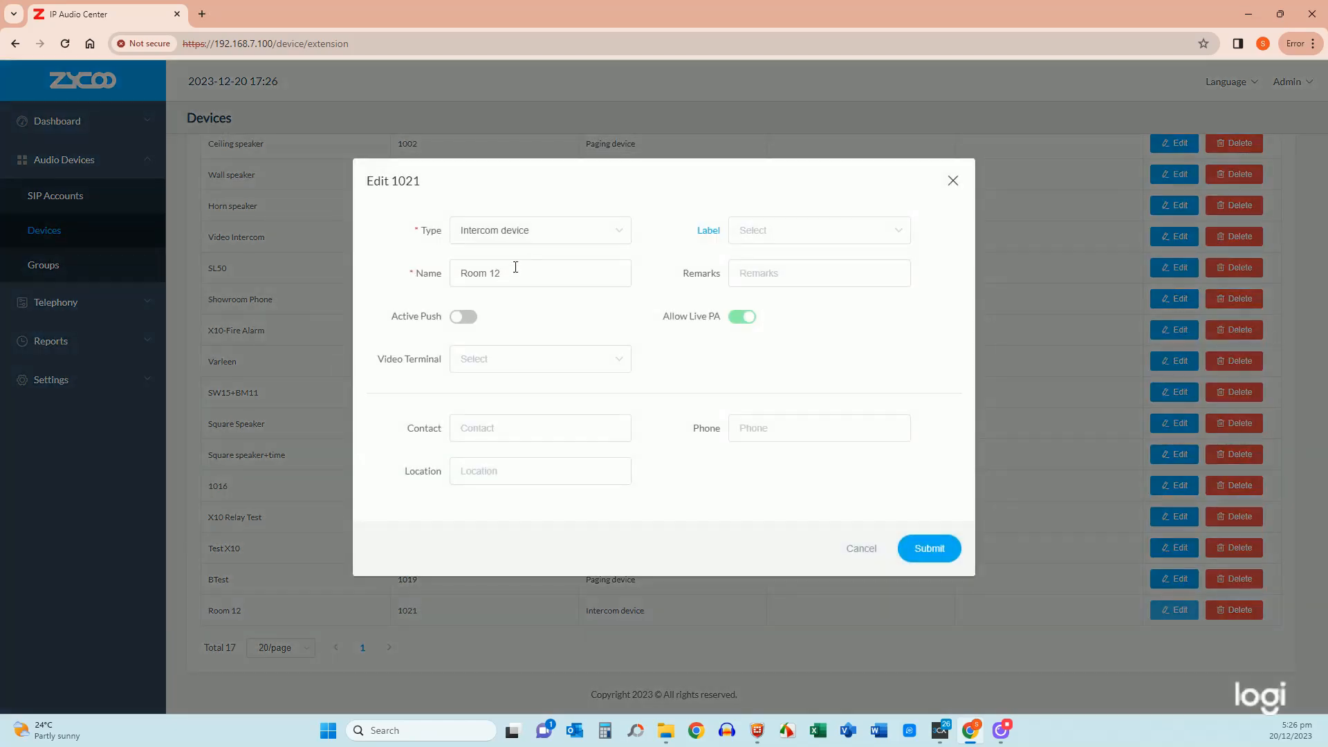
click(861, 550)
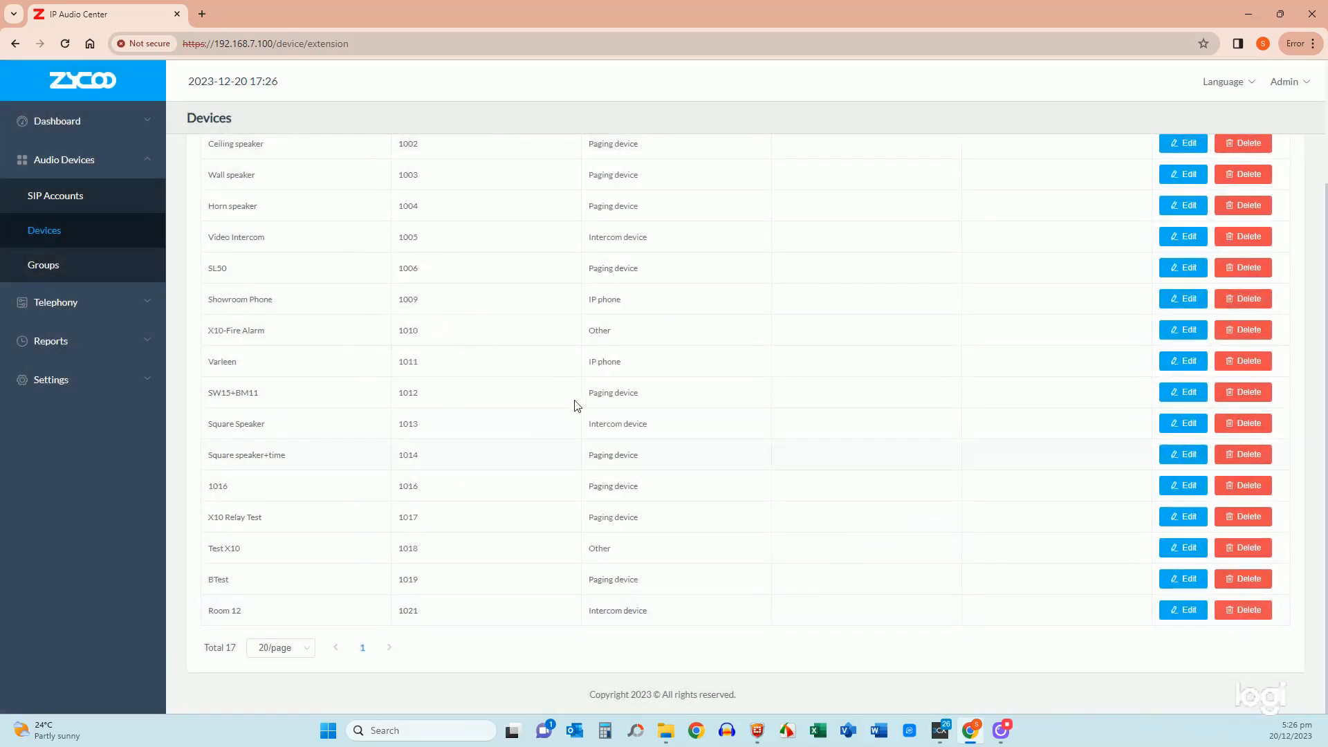